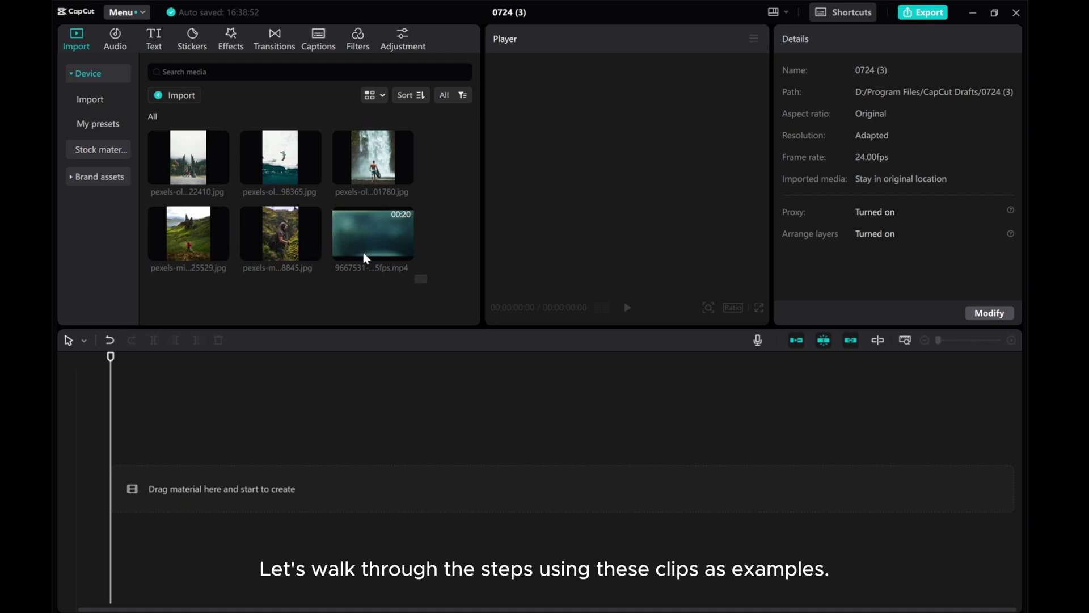
# Select all five travel photos and the ripple water MP4, and drop them onto the timeline in order.
pyautogui.moveTo(366, 259); pyautogui.dragTo(182, 151)
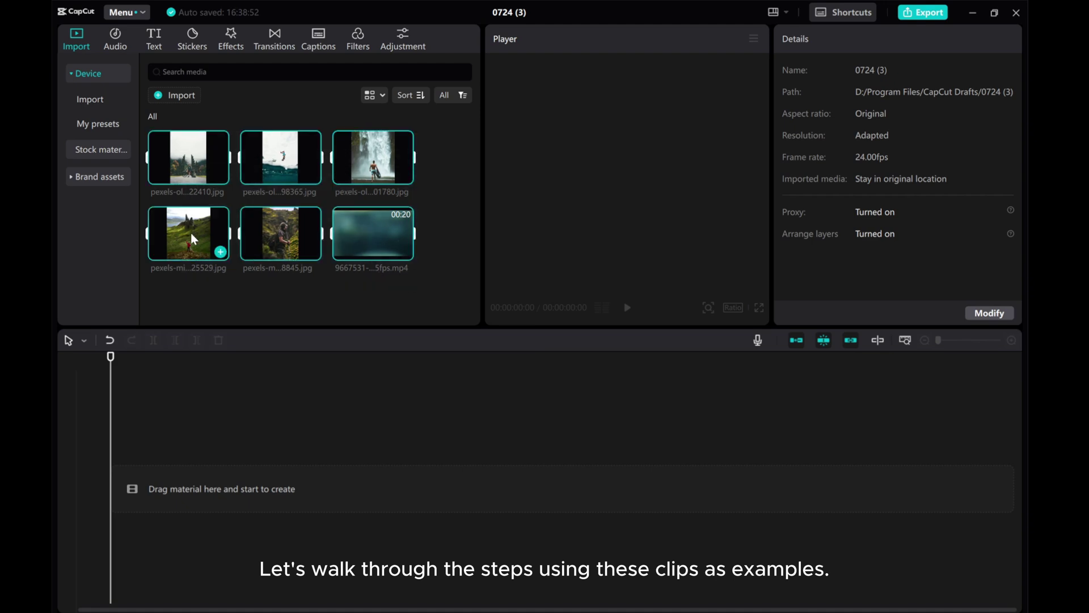
pyautogui.moveTo(190, 233); pyautogui.dragTo(184, 482)
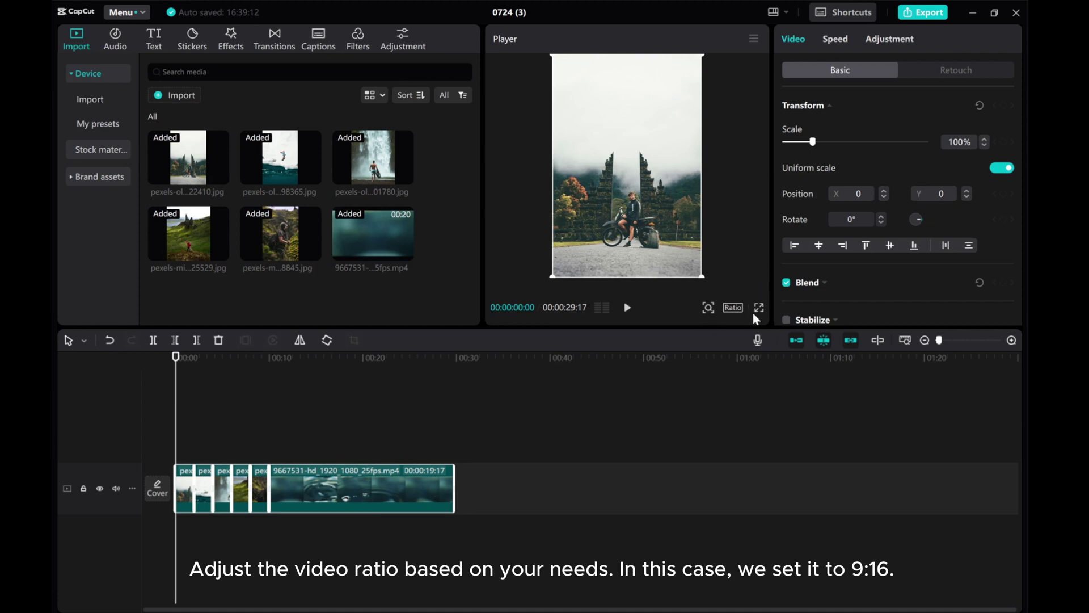
# Set the project aspect ratio to 9:16 portrait and zoom in on the timeline.
pyautogui.click(733, 306)
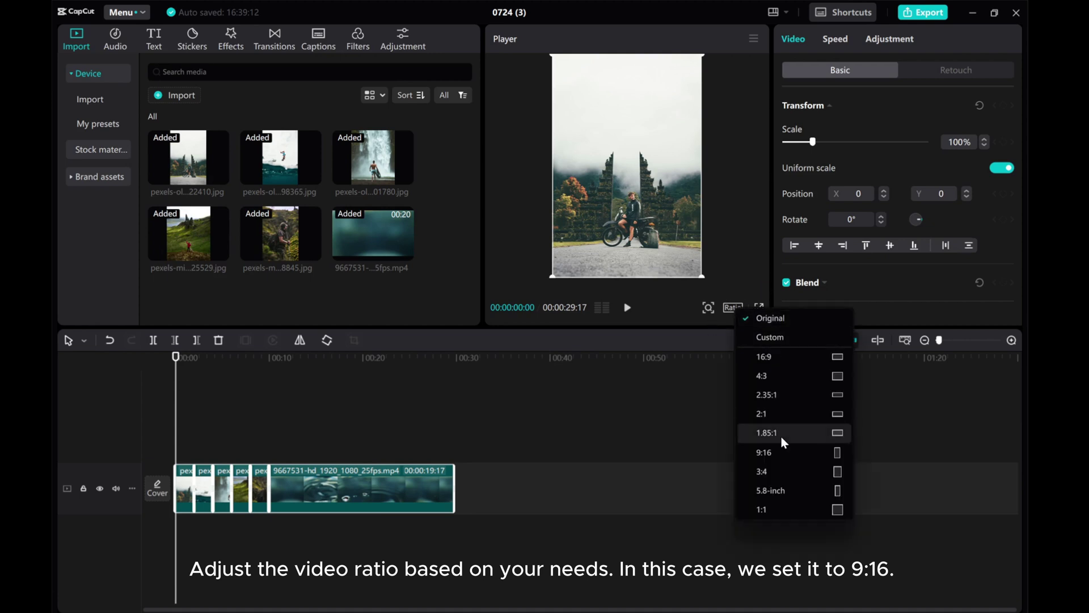
pyautogui.click(773, 462)
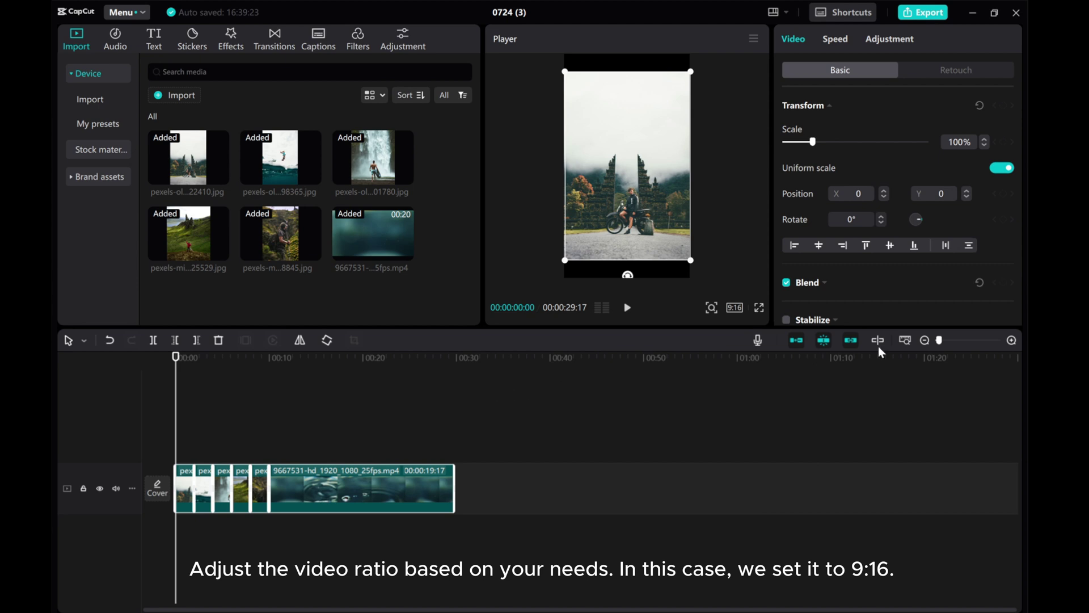
pyautogui.click(1011, 340)
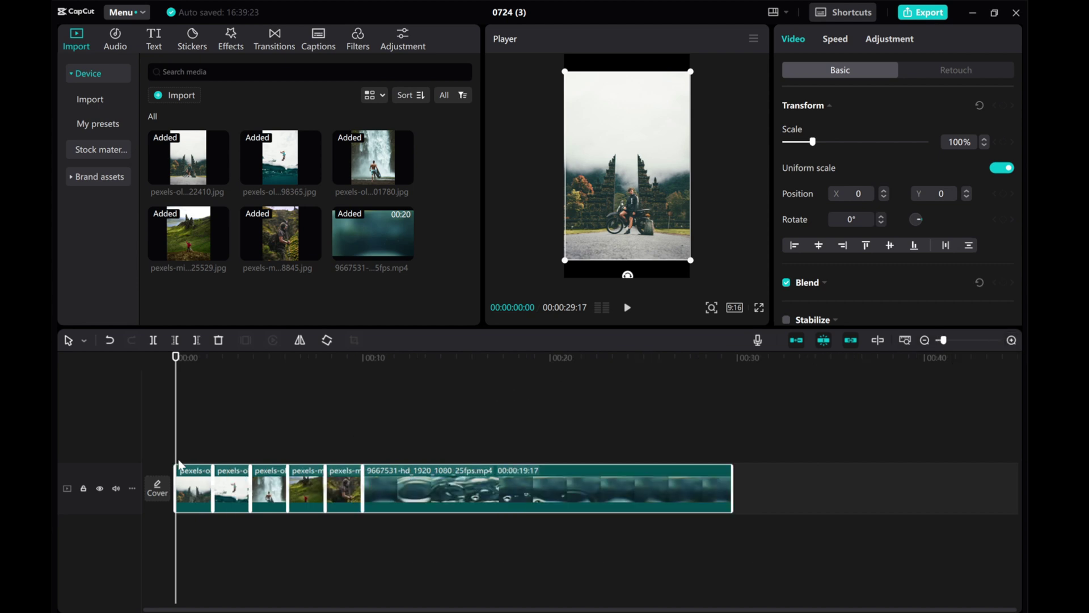
# Enlarge the first photo, the diver photo and the waterfall photo (142%) to fill the frame.
pyautogui.click(187, 483)
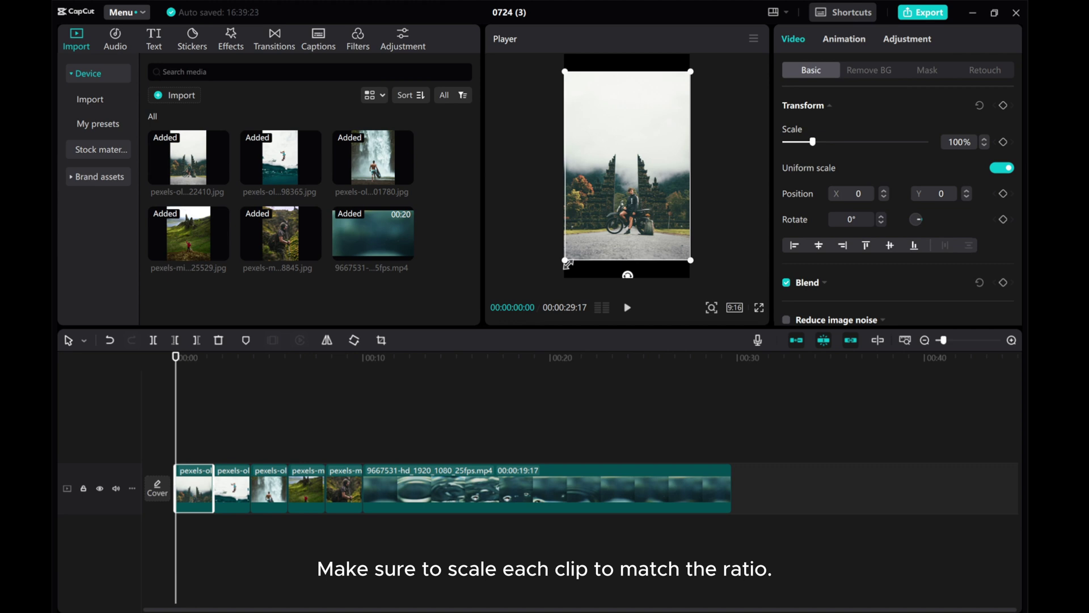
pyautogui.moveTo(567, 263); pyautogui.dragTo(551, 285)
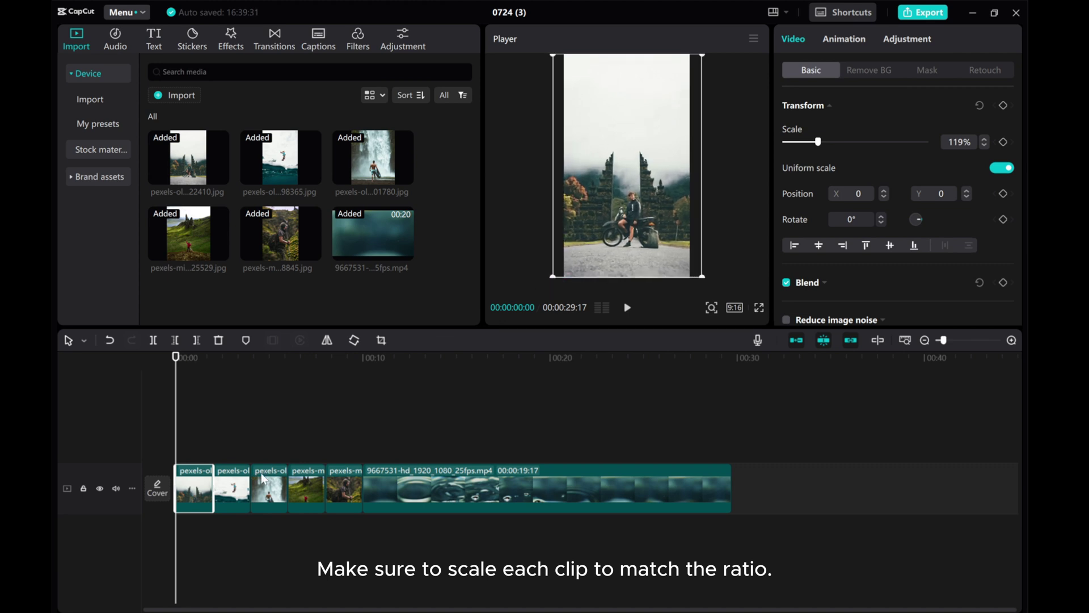
pyautogui.click(241, 491)
pyautogui.moveTo(175, 431); pyautogui.dragTo(229, 430)
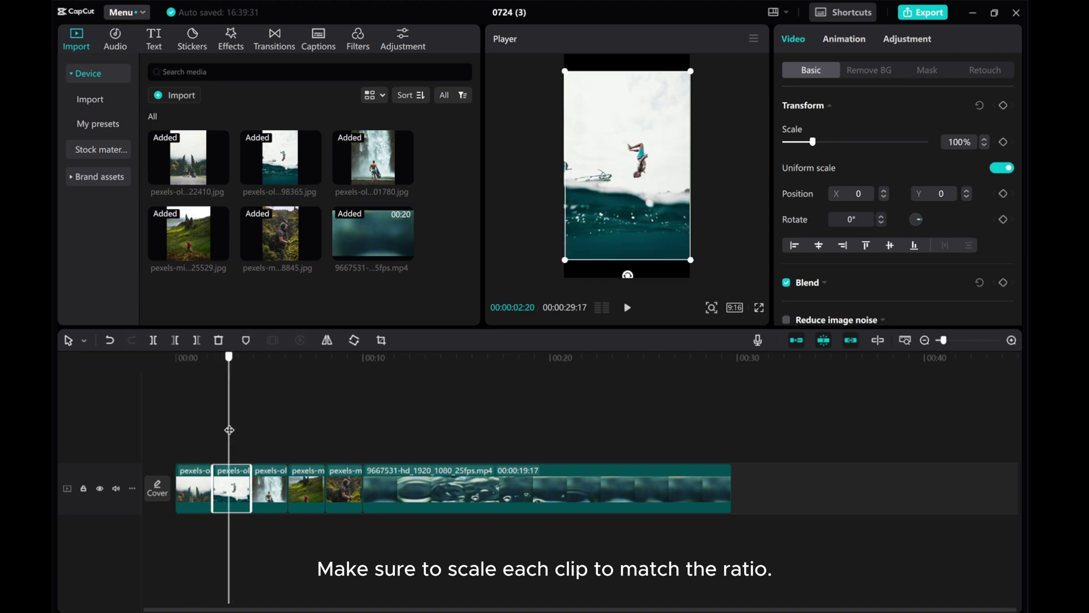
pyautogui.moveTo(568, 263); pyautogui.dragTo(550, 285)
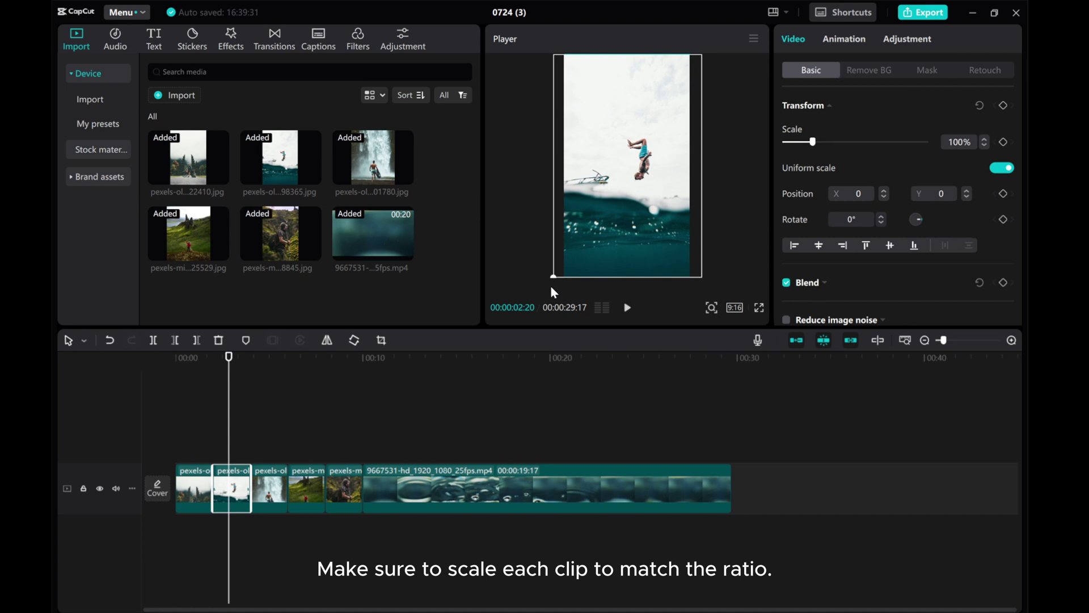
pyautogui.click(268, 493)
pyautogui.moveTo(232, 434); pyautogui.dragTo(265, 434)
pyautogui.moveTo(569, 246); pyautogui.dragTo(532, 293)
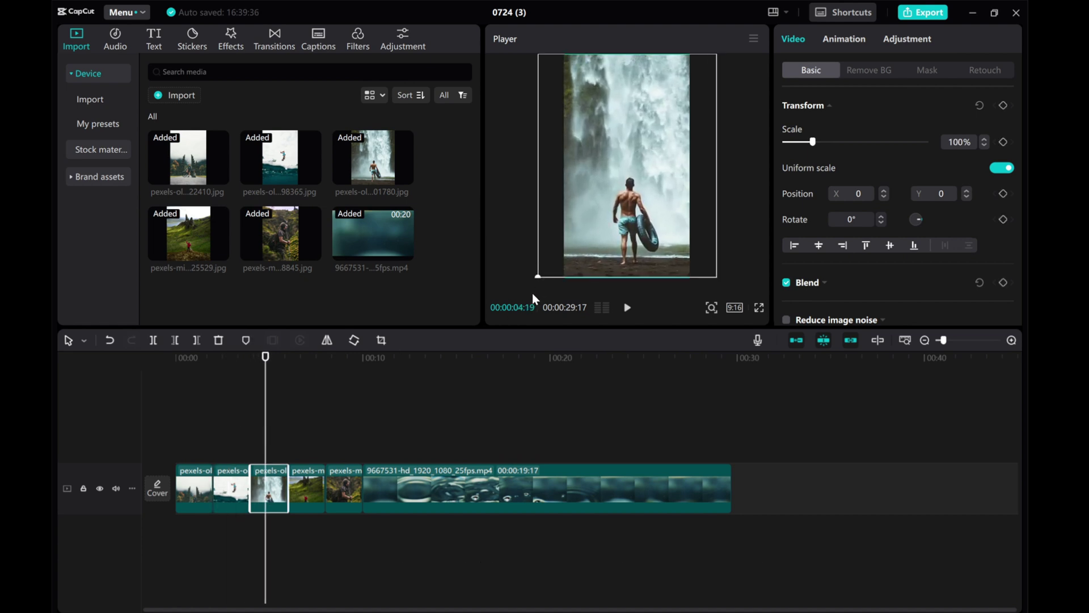
# Scale the green landscape photo to 142% and the hiker photo to 118% to fill the frame.
pyautogui.click(299, 478)
pyautogui.moveTo(286, 441); pyautogui.dragTo(305, 437)
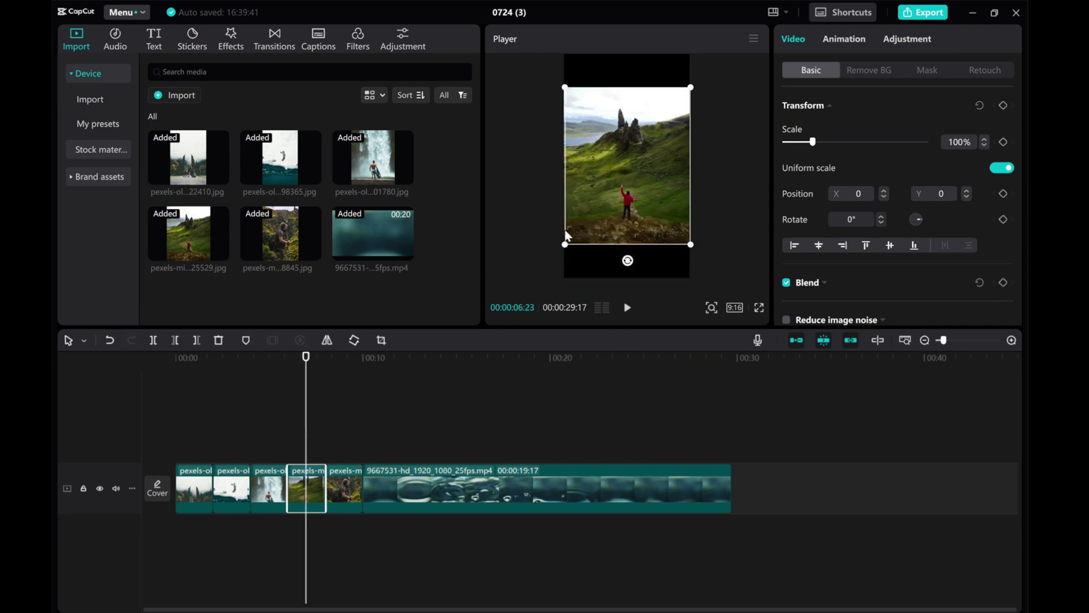
pyautogui.moveTo(566, 241); pyautogui.dragTo(540, 291)
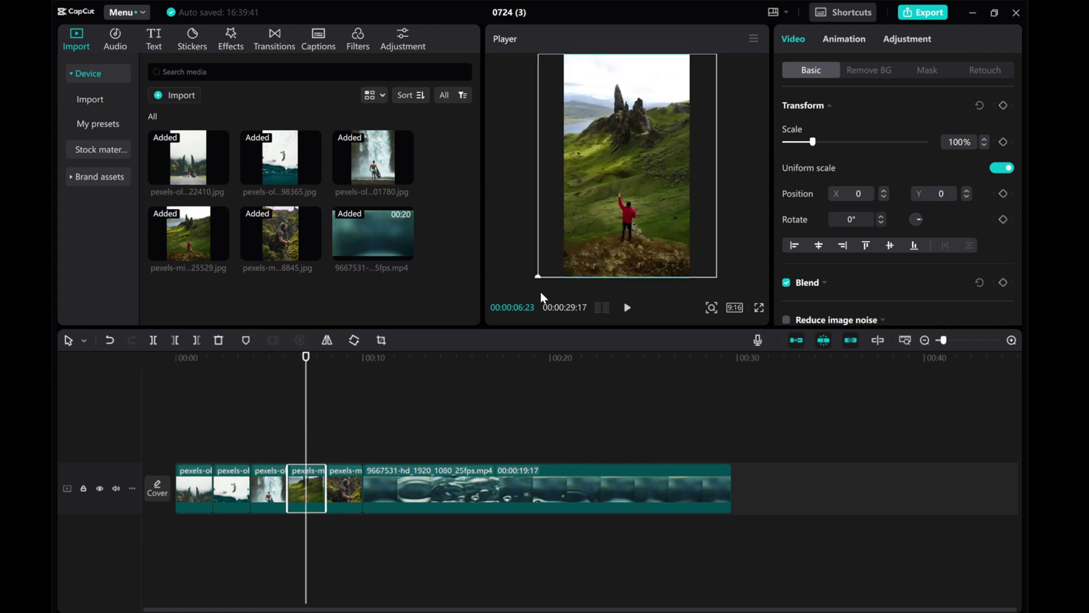
pyautogui.click(352, 481)
pyautogui.moveTo(306, 453); pyautogui.dragTo(350, 453)
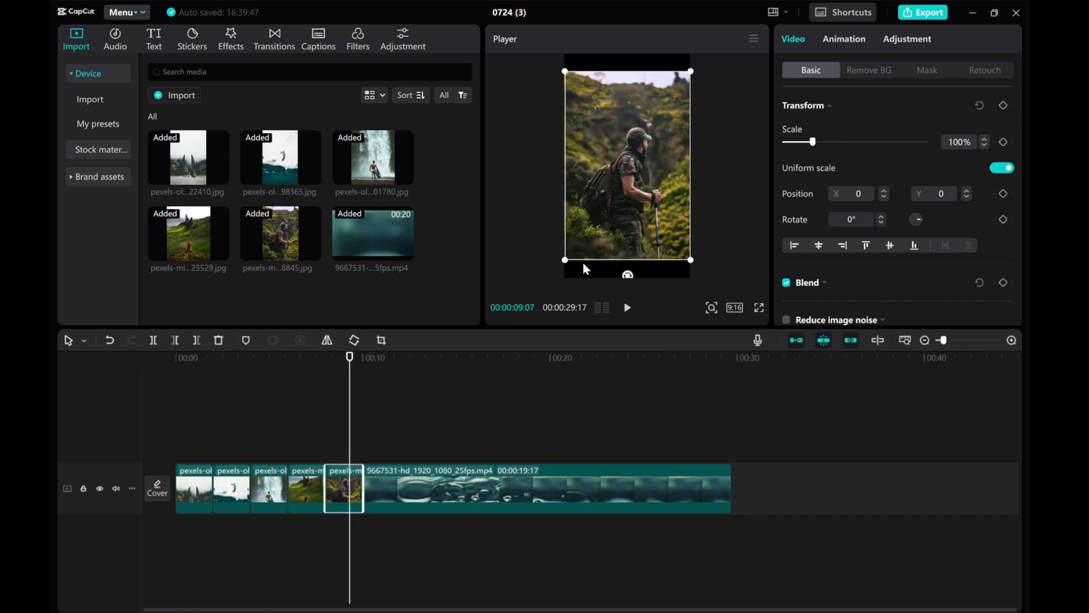
pyautogui.moveTo(569, 261); pyautogui.dragTo(555, 282)
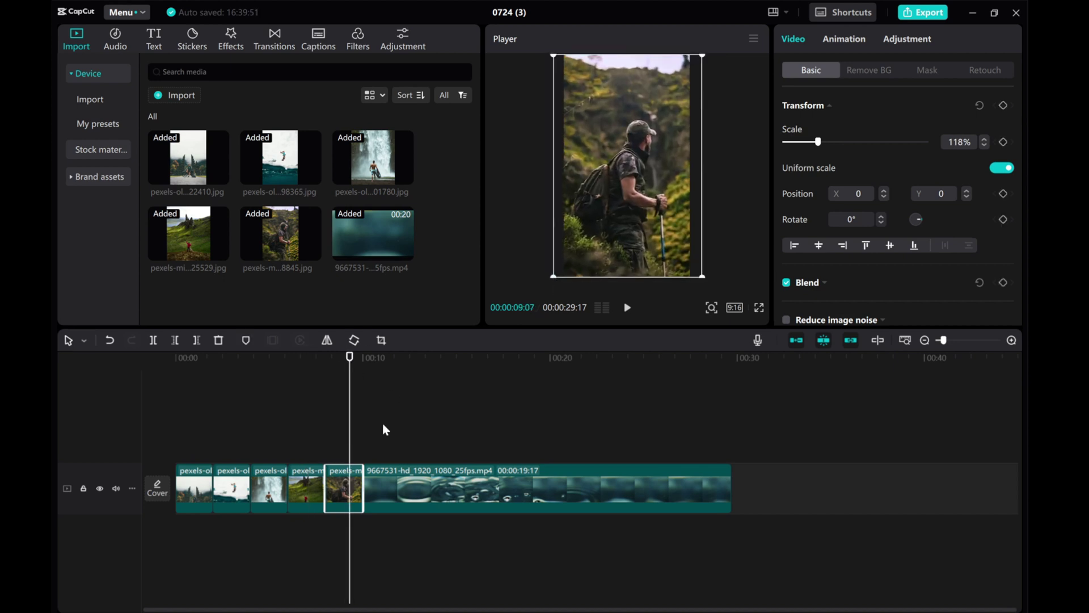
pyautogui.moveTo(353, 454); pyautogui.dragTo(427, 454)
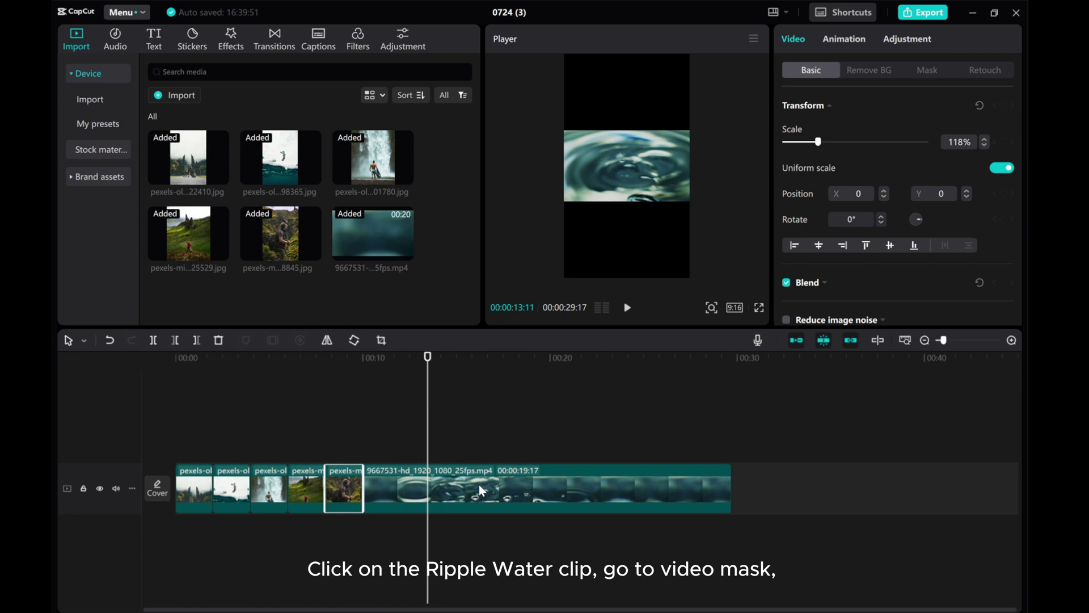
# Apply a rectangle mask to the ripple water video and resize it to 944×531.
pyautogui.click(480, 489)
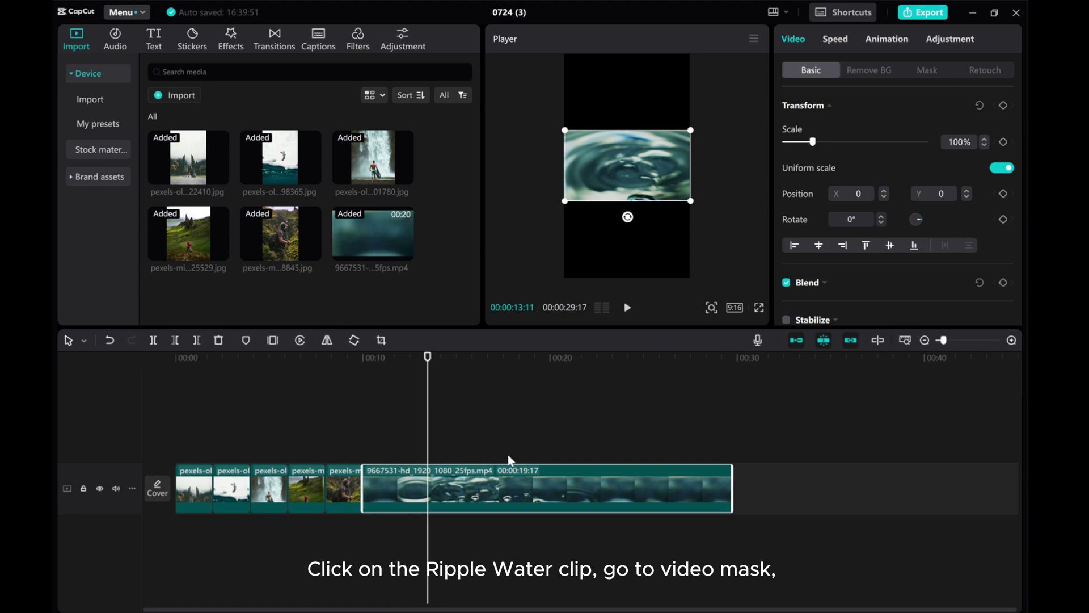
pyautogui.click(926, 70)
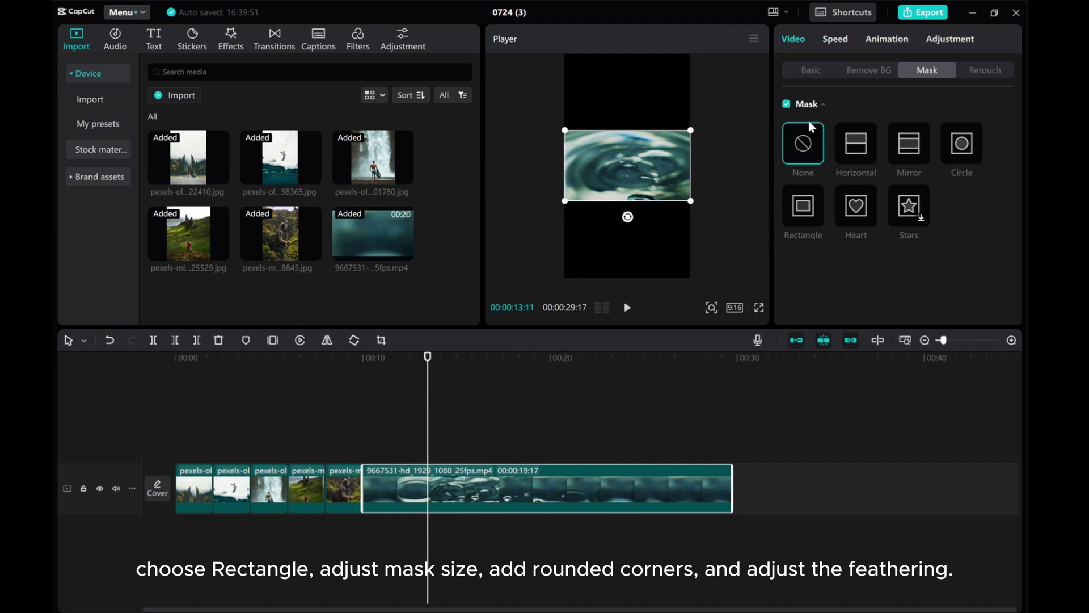
pyautogui.click(807, 211)
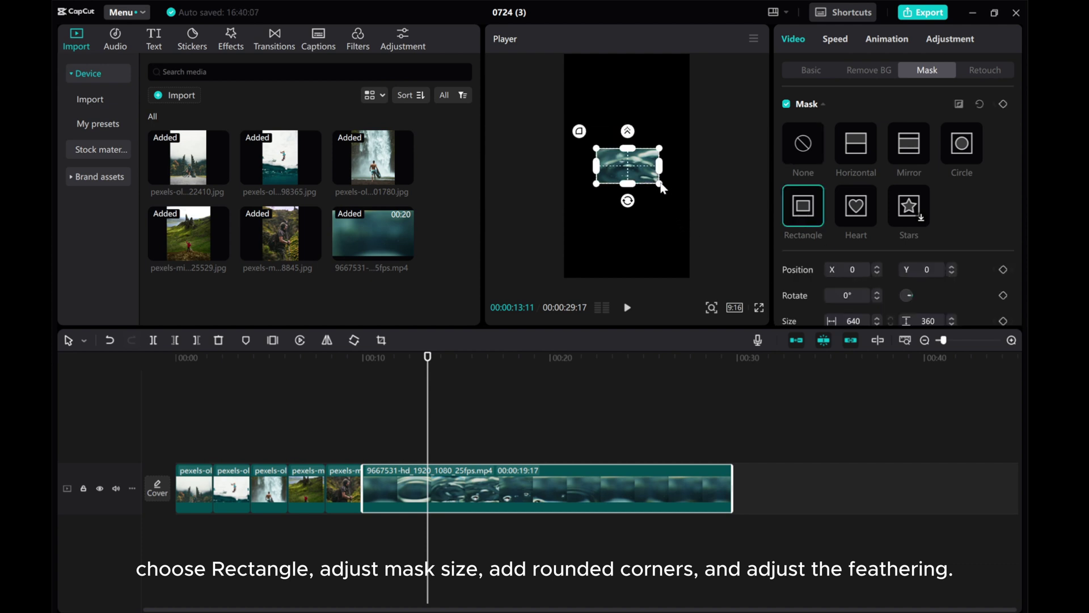
pyautogui.moveTo(661, 188); pyautogui.dragTo(678, 194)
# Give the mask round corners of 34 and feather of 6.
pyautogui.scroll(-3, 817, 268)
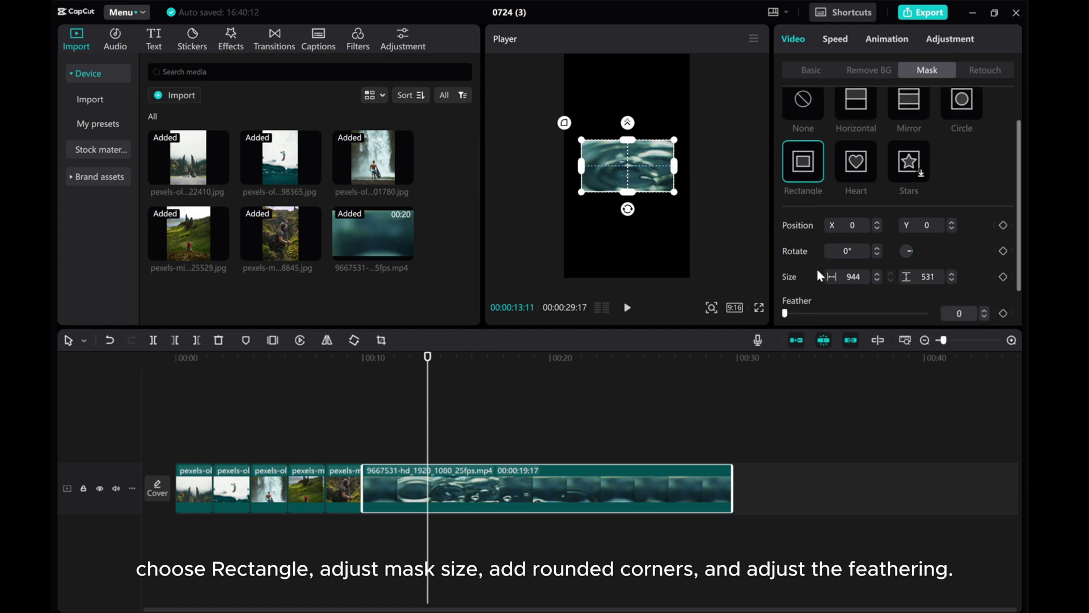
pyautogui.moveTo(786, 305); pyautogui.dragTo(833, 305)
pyautogui.moveTo(786, 270); pyautogui.dragTo(797, 275)
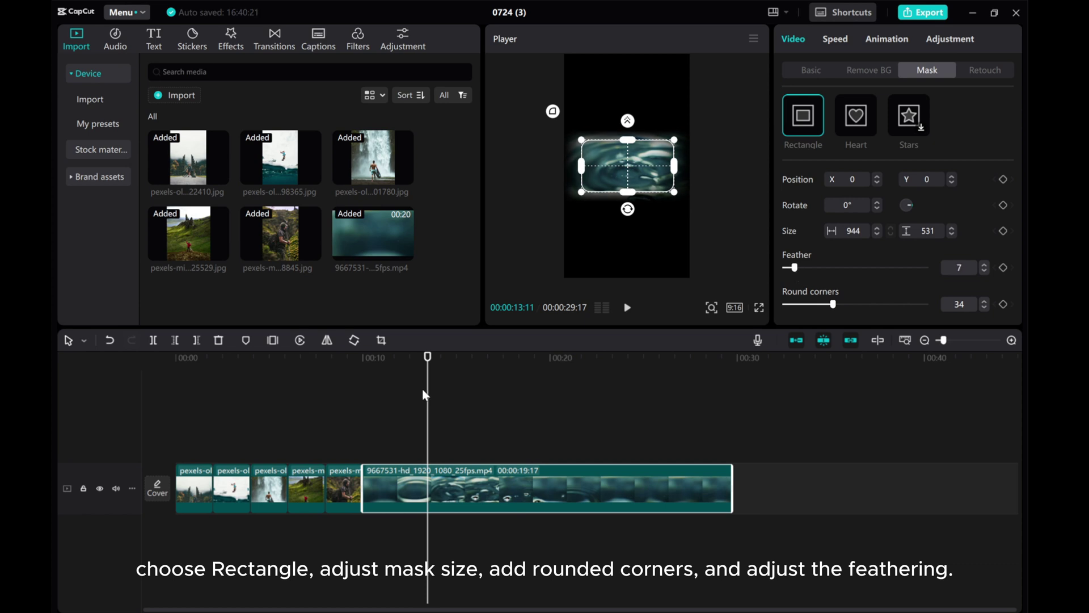
pyautogui.moveTo(451, 450); pyautogui.dragTo(431, 456)
pyautogui.click(476, 493)
pyautogui.scroll(-3, 916, 266)
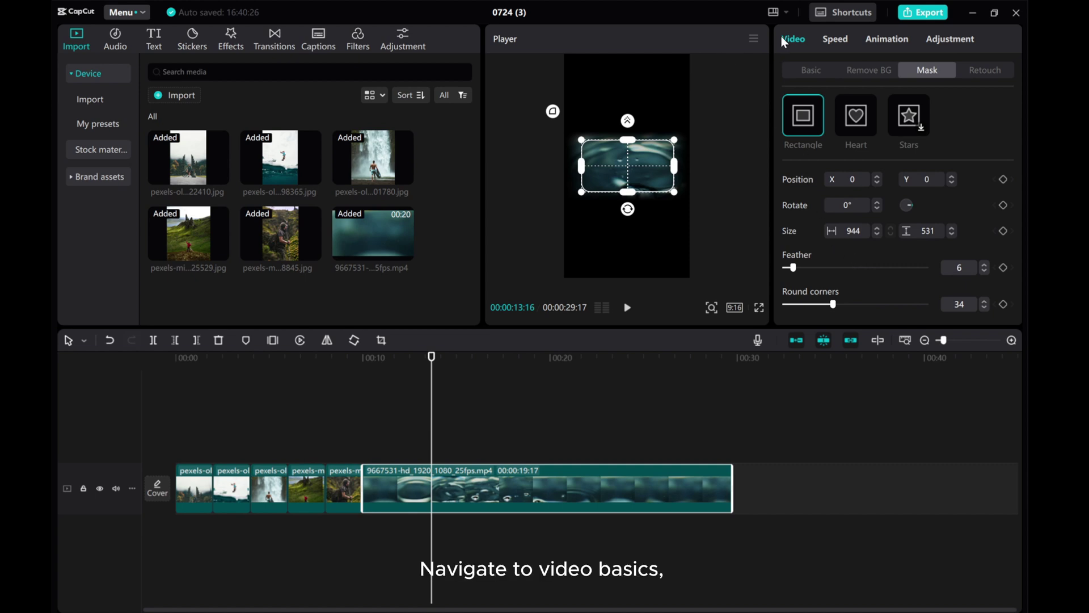
# Enable Canvas on the water clip and choose the second Blur background style.
pyautogui.click(802, 72)
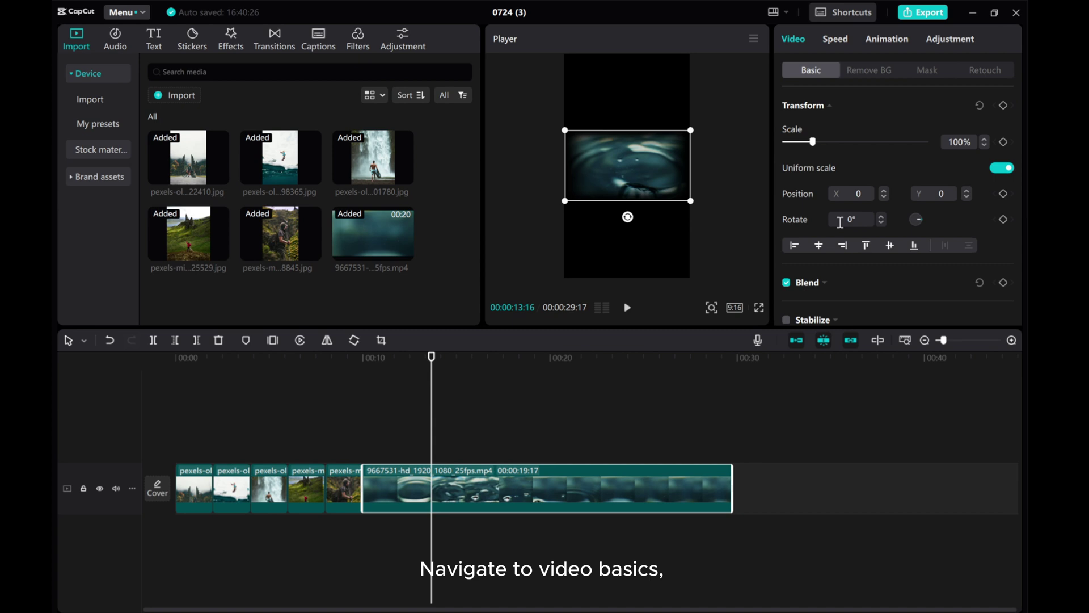
pyautogui.scroll(-4, 841, 261)
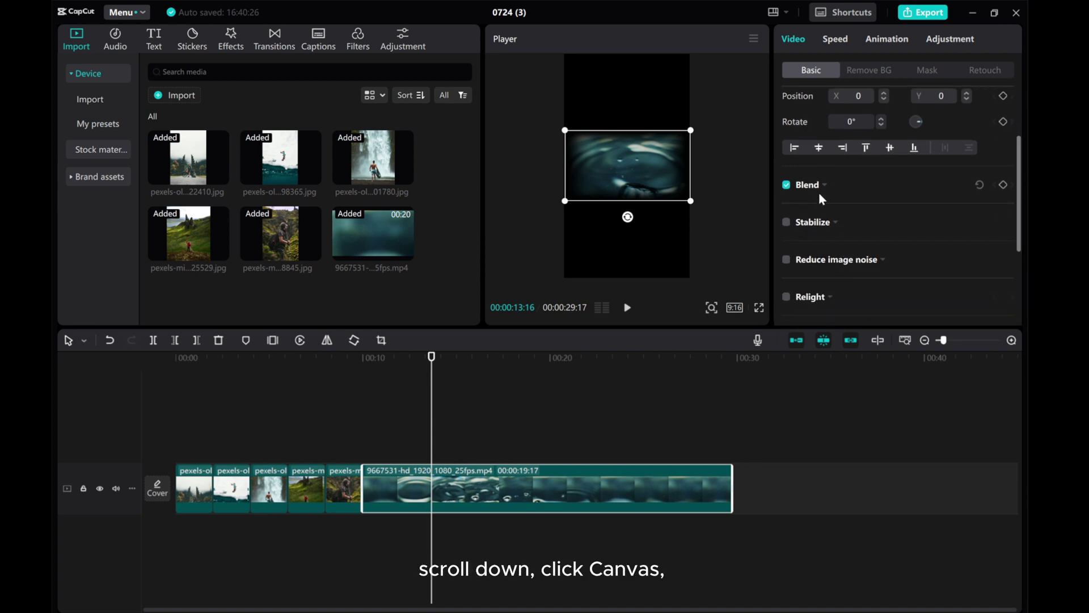
pyautogui.scroll(-5, 825, 227)
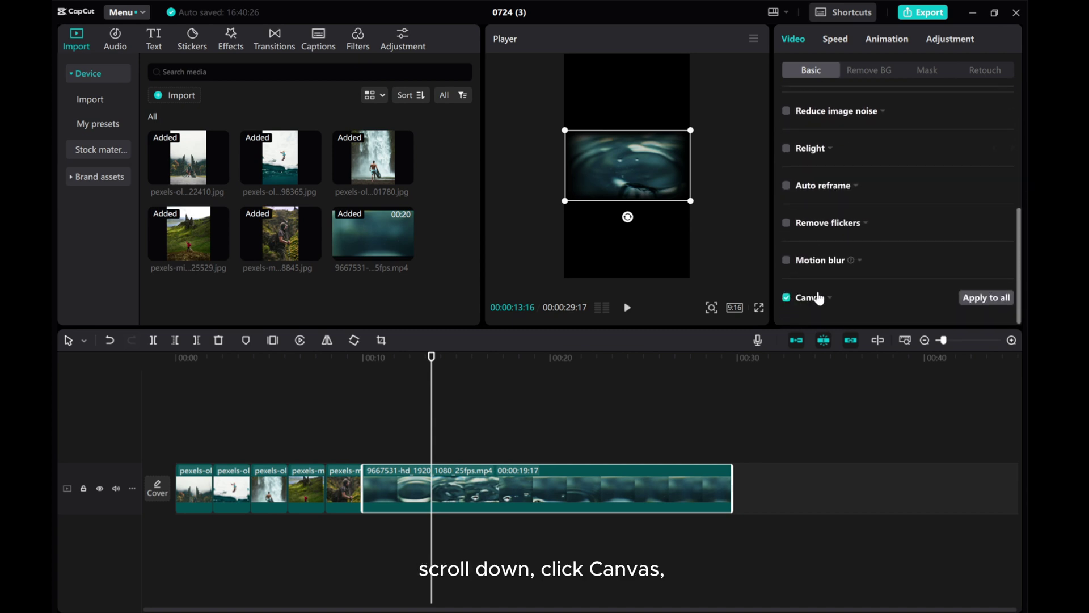
pyautogui.click(819, 307)
pyautogui.scroll(-1, 858, 284)
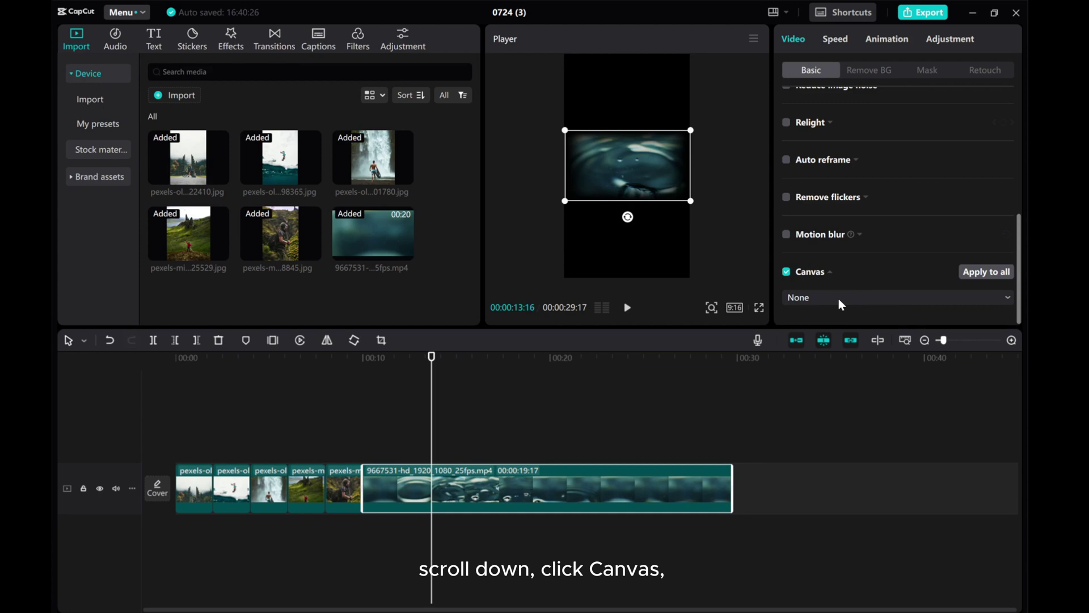
pyautogui.click(843, 297)
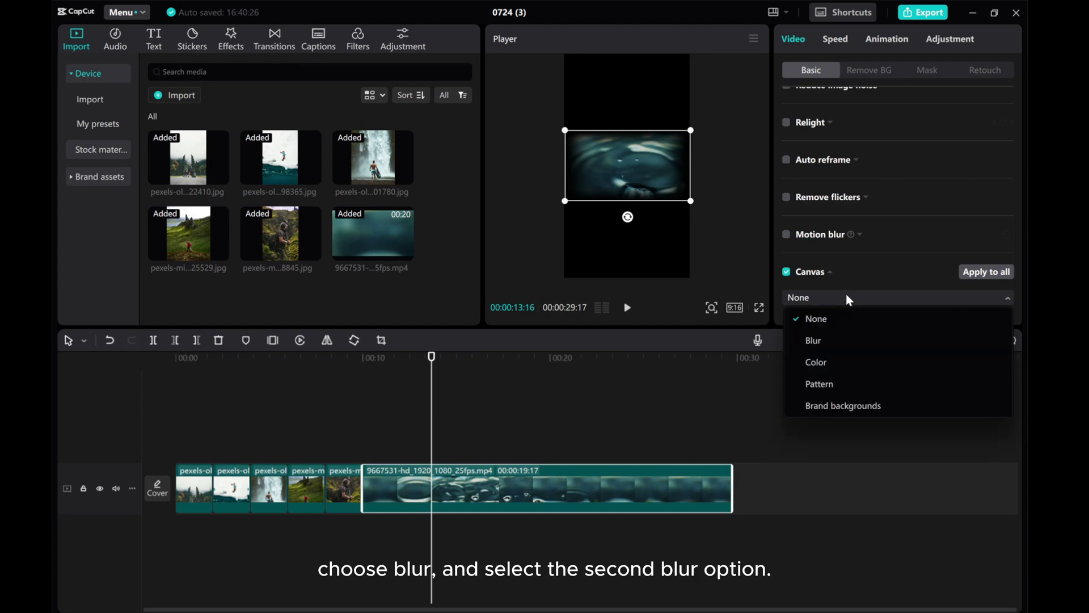
pyautogui.click(819, 343)
pyautogui.scroll(-2, 854, 264)
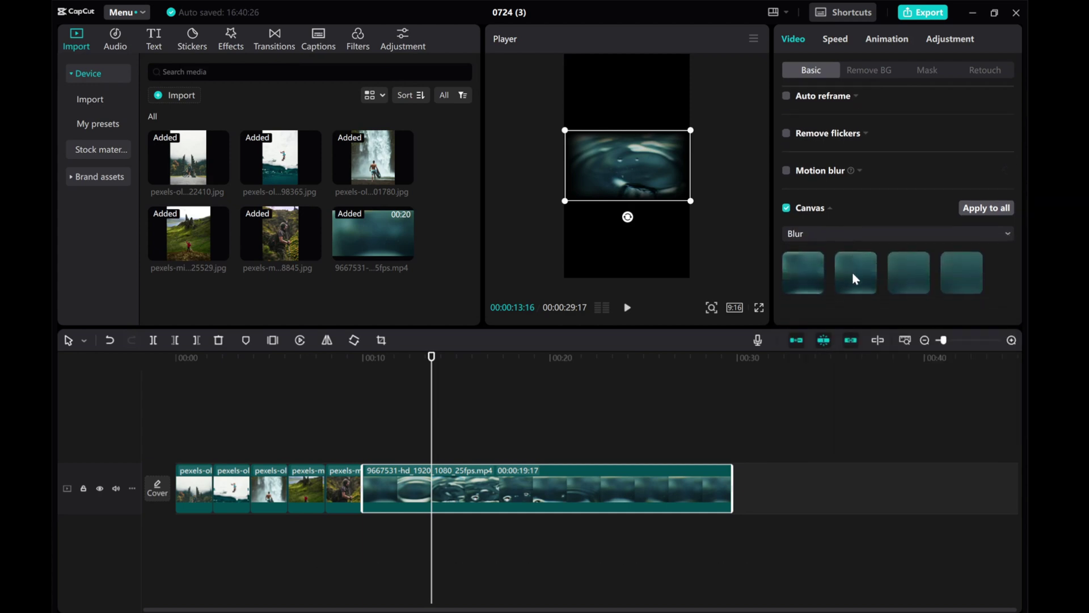
pyautogui.click(854, 275)
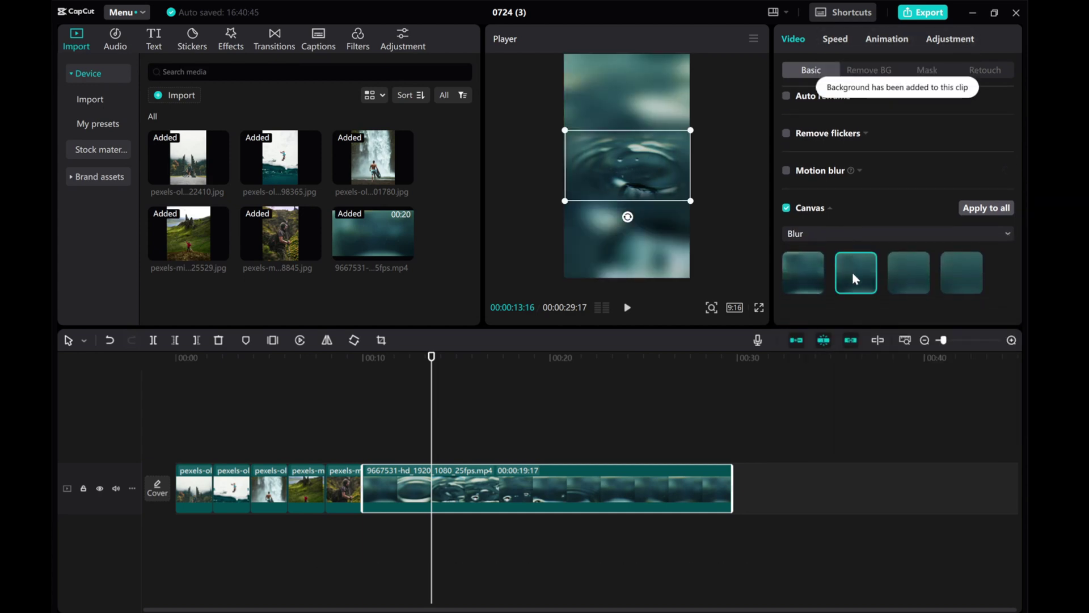
# Merge the ripple water clip into Compound clip1 and zoom in on the timeline.
pyautogui.rightClick(489, 491)
pyautogui.click(531, 357)
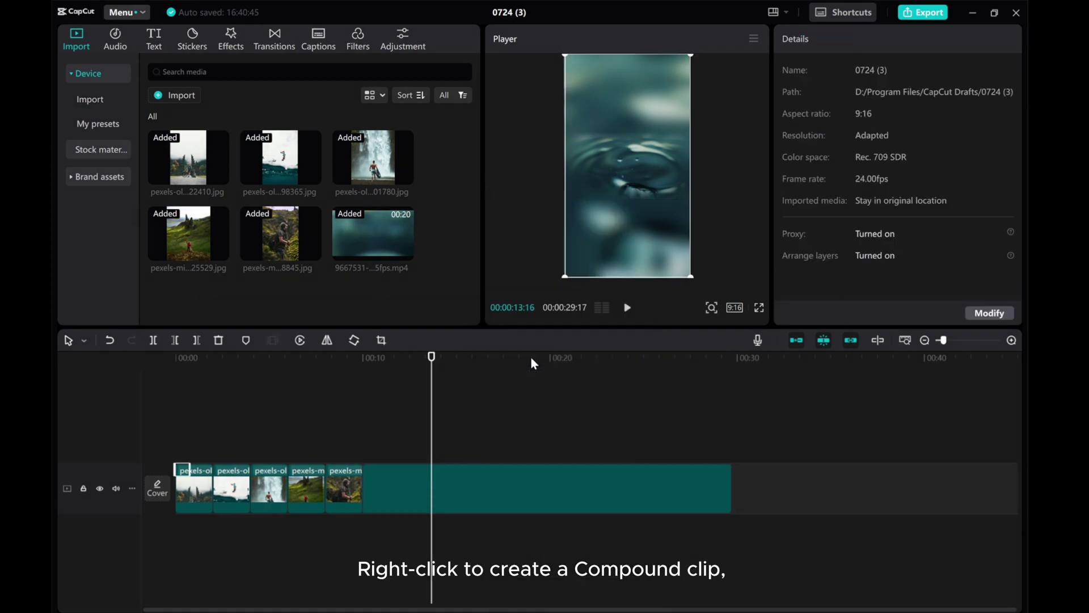
pyautogui.click(1012, 340)
pyautogui.hscroll(-5, 185, 593)
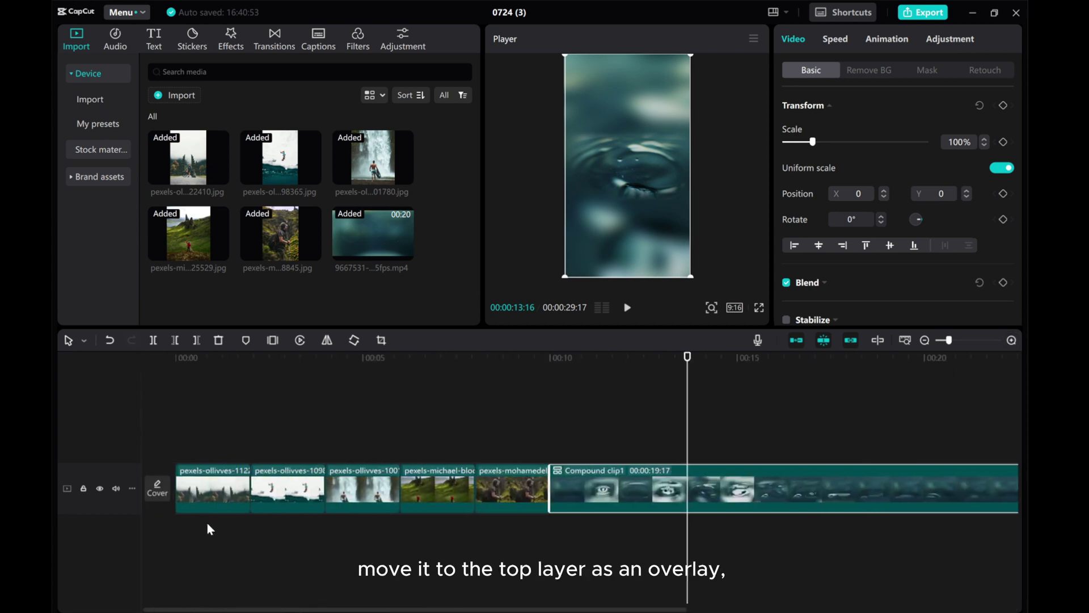
# Move Compound clip1 to an overlay track at 00:00 and cut everything after 2 seconds.
pyautogui.moveTo(611, 496); pyautogui.dragTo(233, 439)
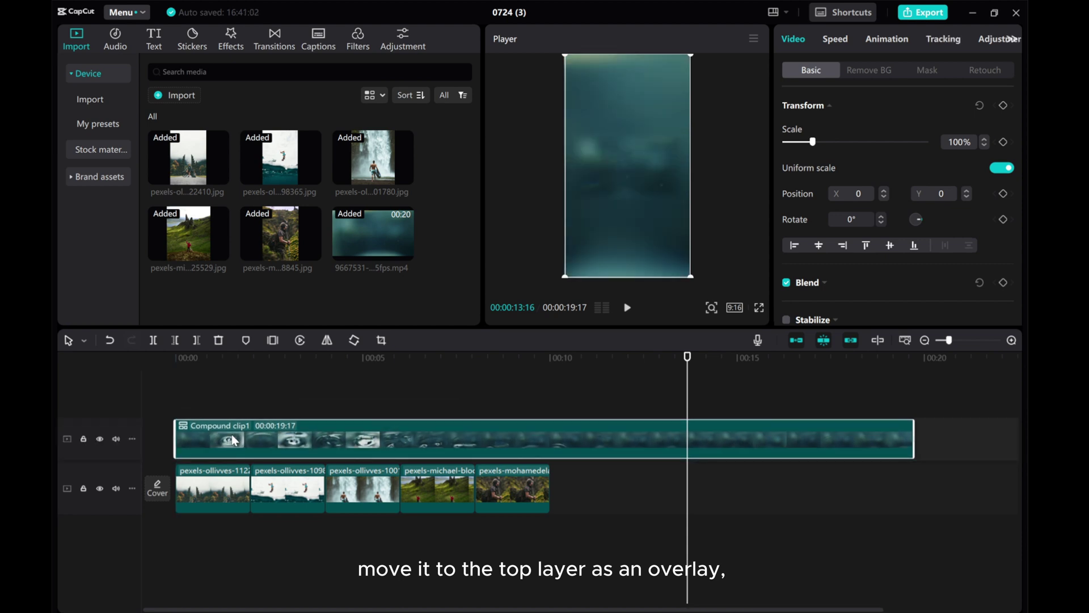
pyautogui.moveTo(334, 404); pyautogui.dragTo(252, 413)
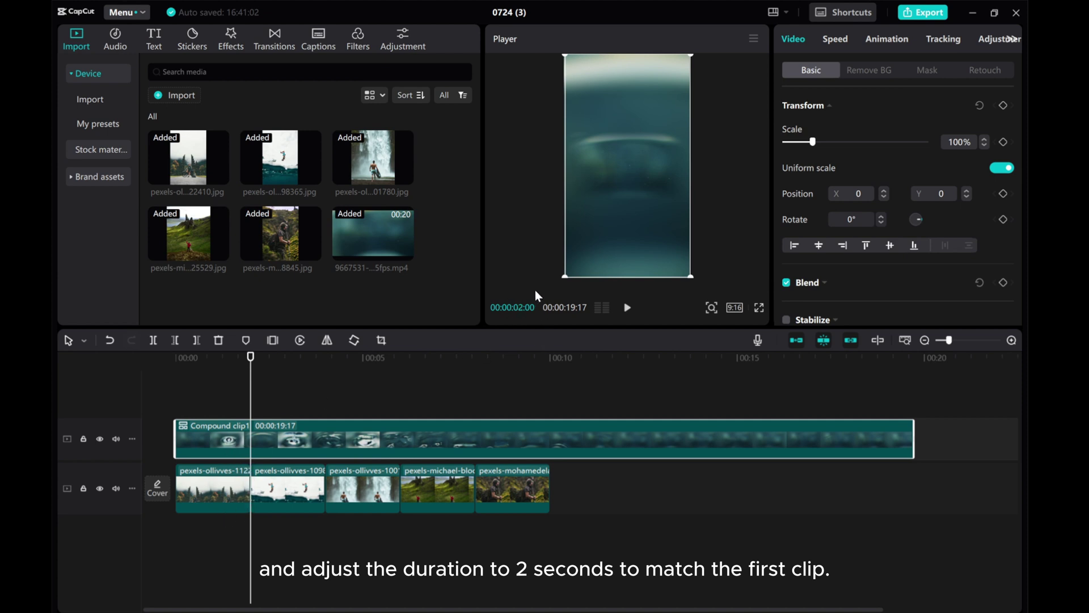
pyautogui.click(197, 340)
pyautogui.click(1012, 341)
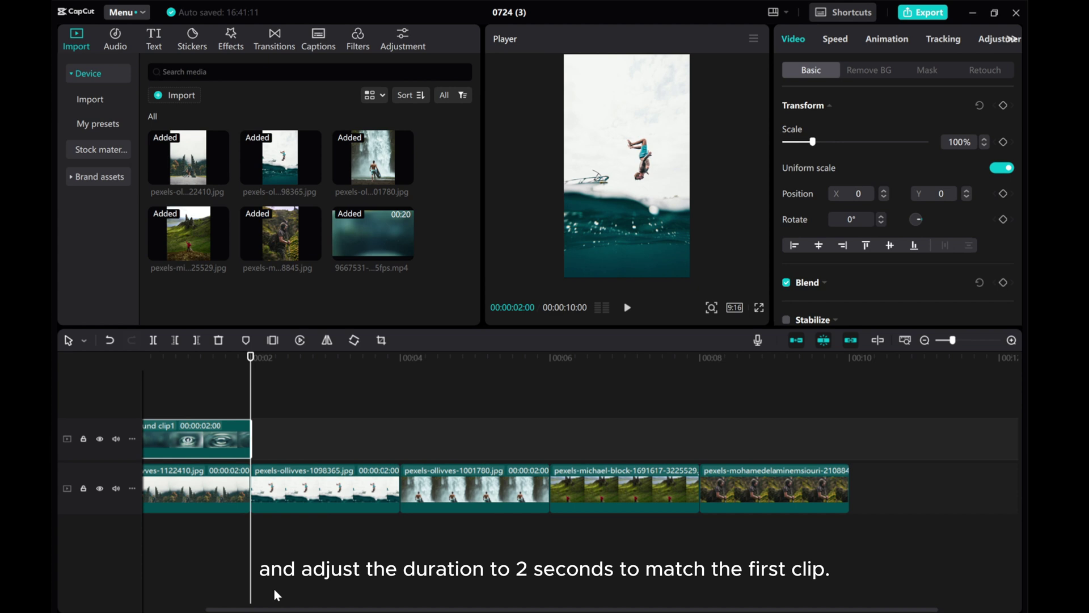
pyautogui.hscroll(-3, 101, 578)
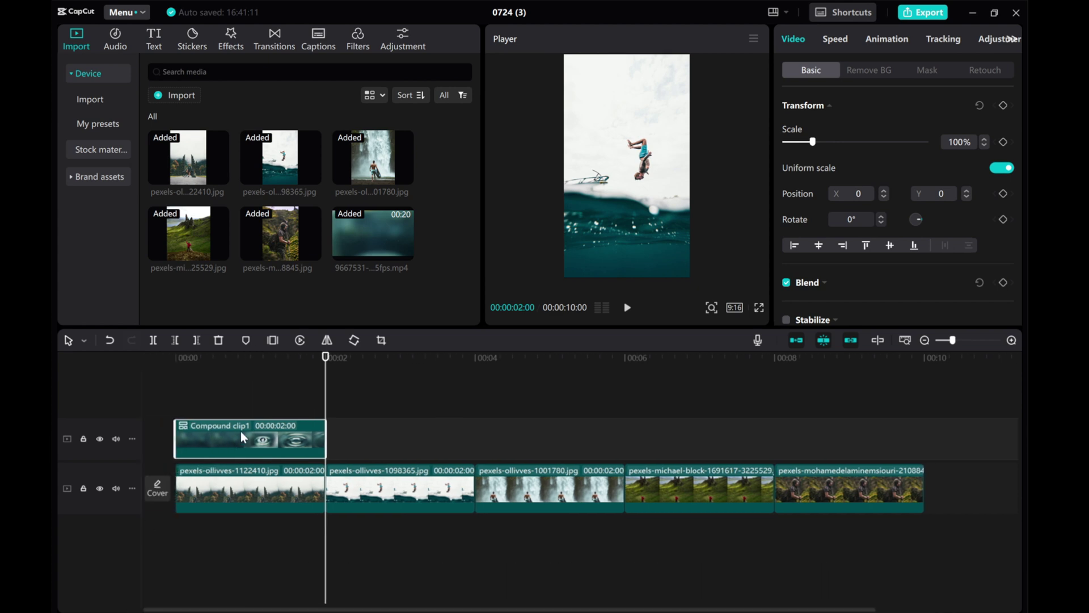
# Set Compound clip1's blend mode to Overlay at 90% opacity, then return the playhead to the start.
pyautogui.scroll(-1, 830, 213)
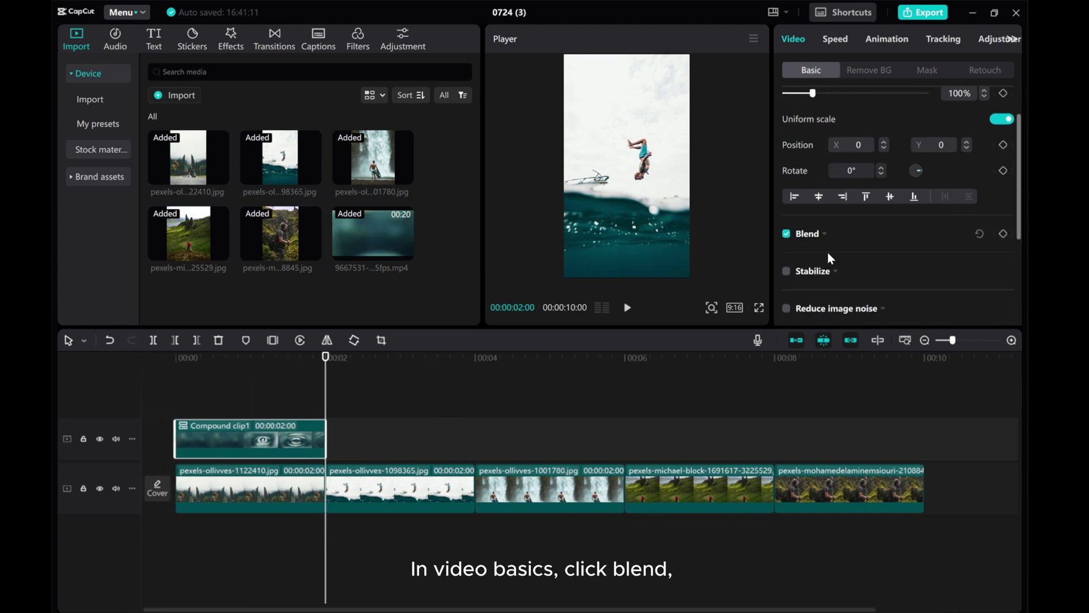
pyautogui.moveTo(325, 384); pyautogui.dragTo(272, 387)
pyautogui.click(810, 234)
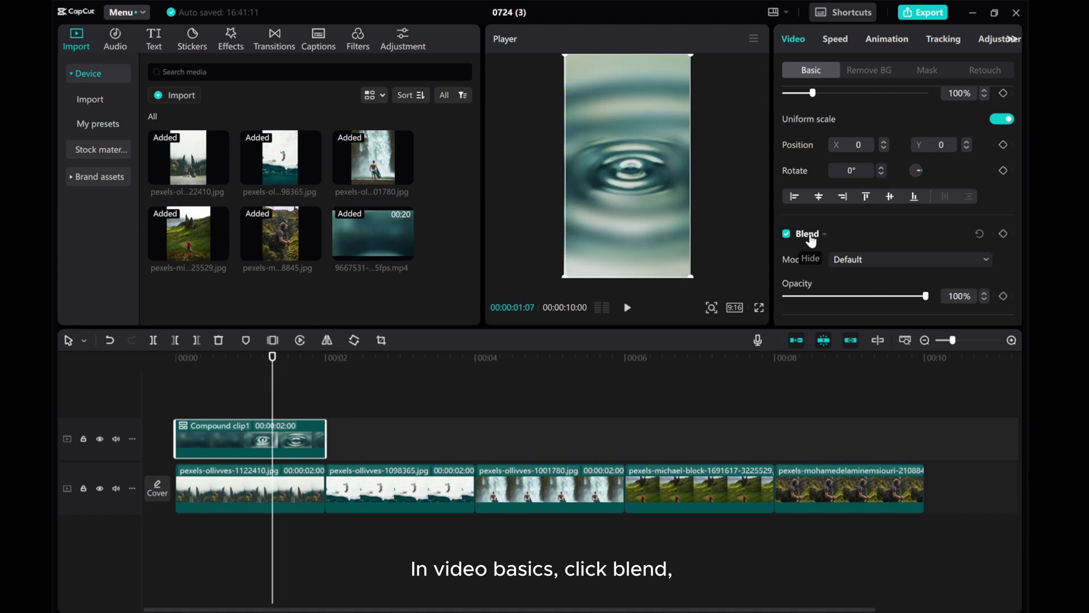
pyautogui.click(868, 256)
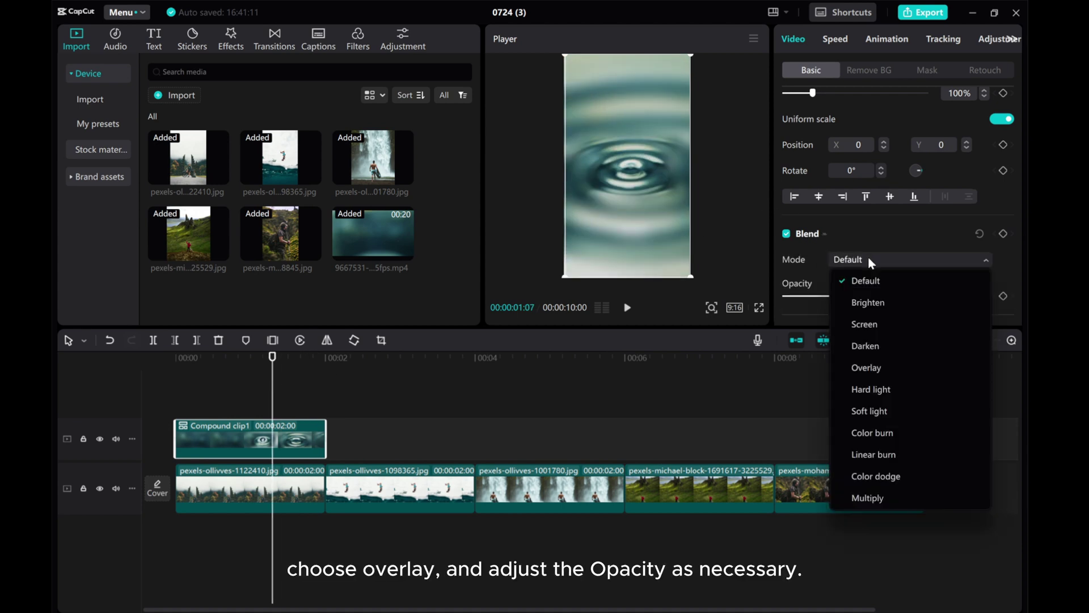
pyautogui.click(858, 367)
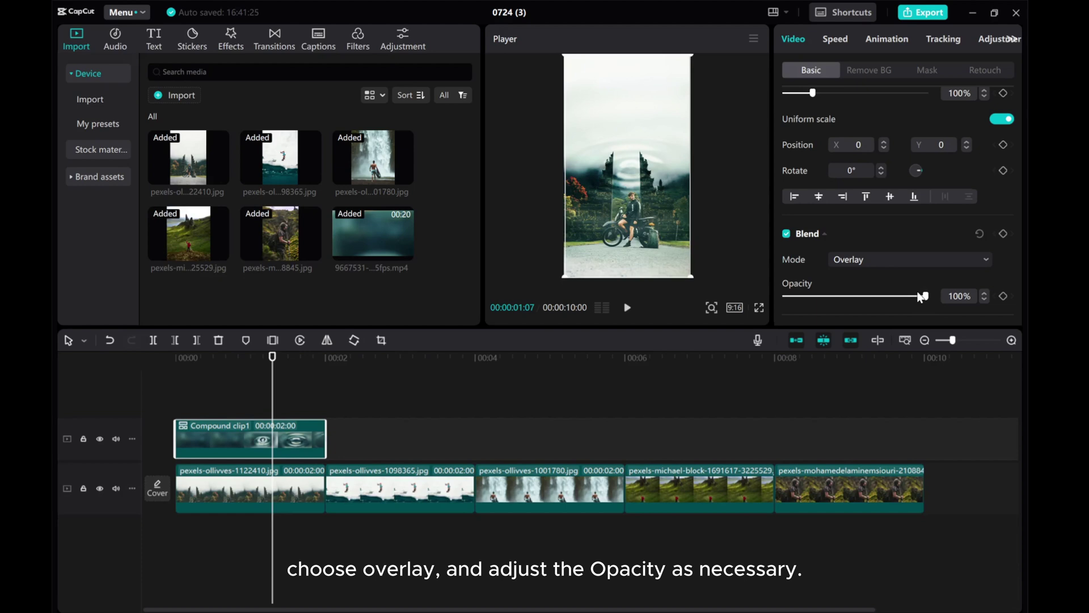
pyautogui.moveTo(923, 297); pyautogui.dragTo(914, 300)
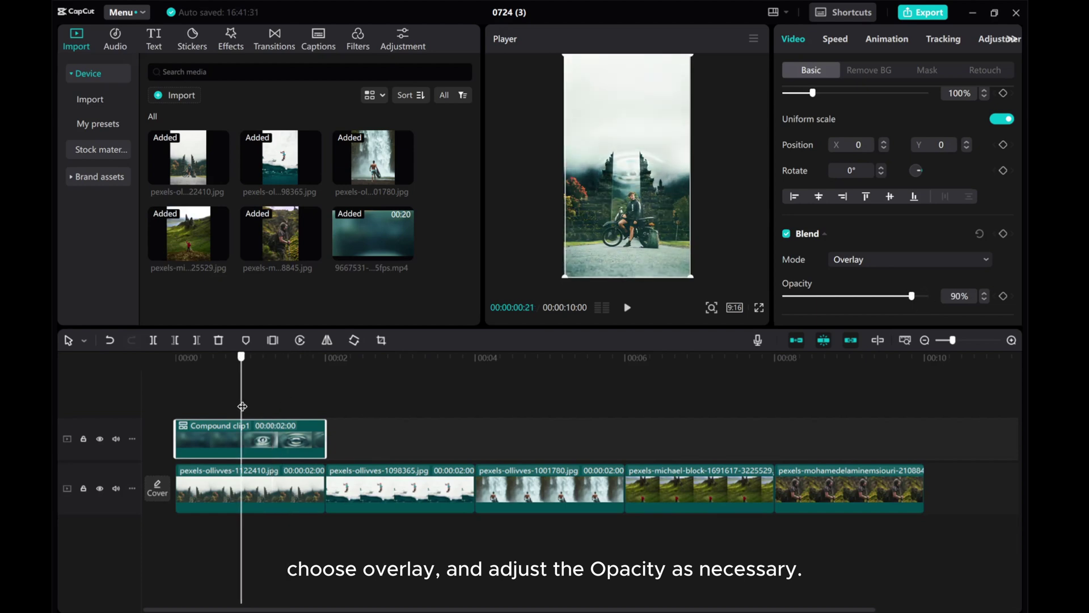
pyautogui.click(235, 379)
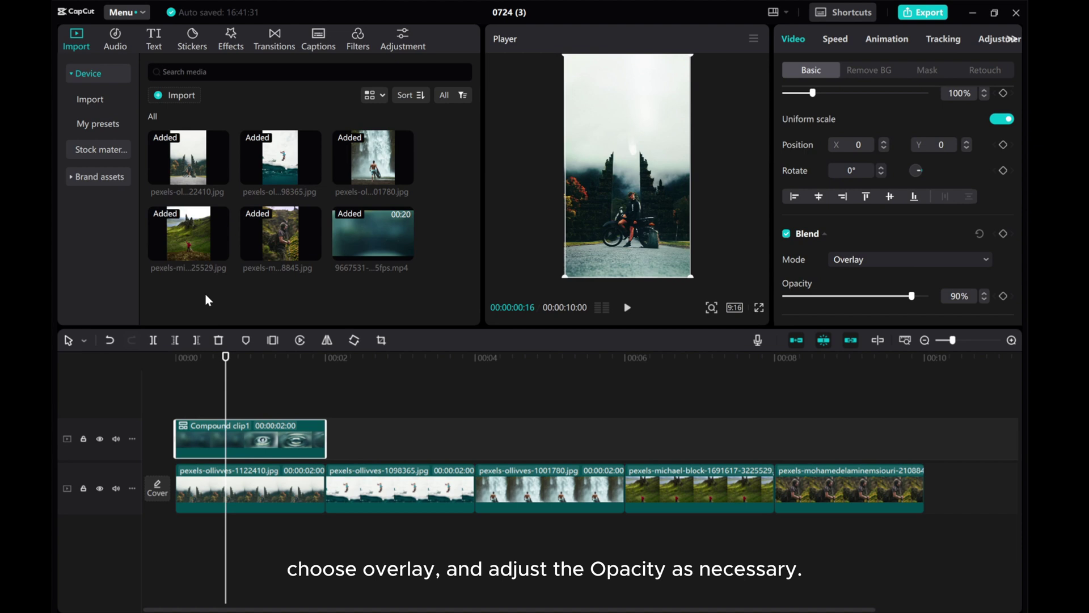
pyautogui.press('Home')
# Search the video effects for 'ripple' and add the Ripples effect to the timeline.
pyautogui.click(232, 41)
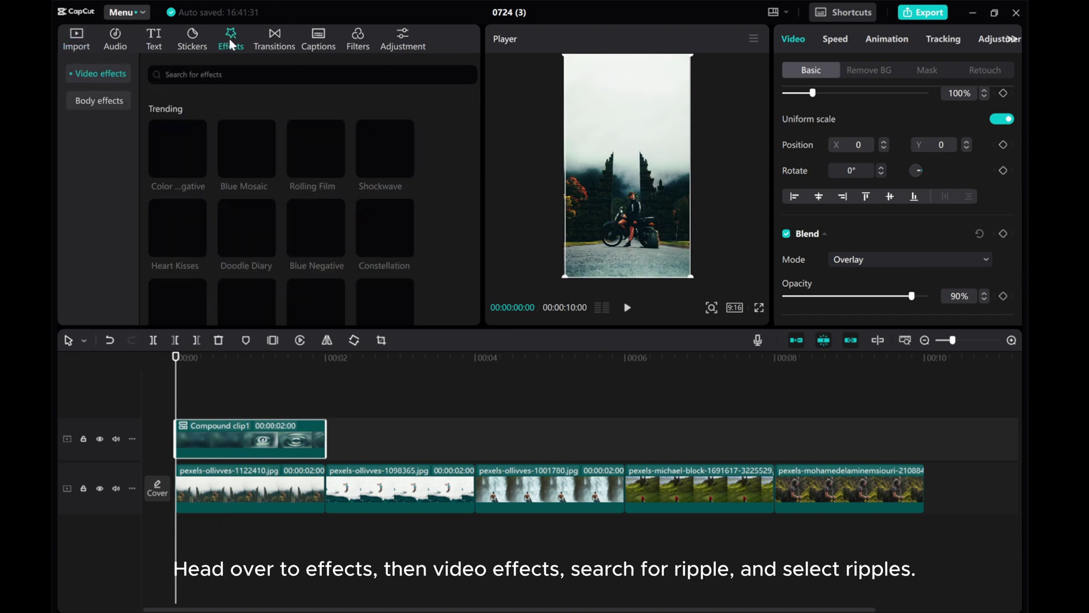
pyautogui.click(95, 75)
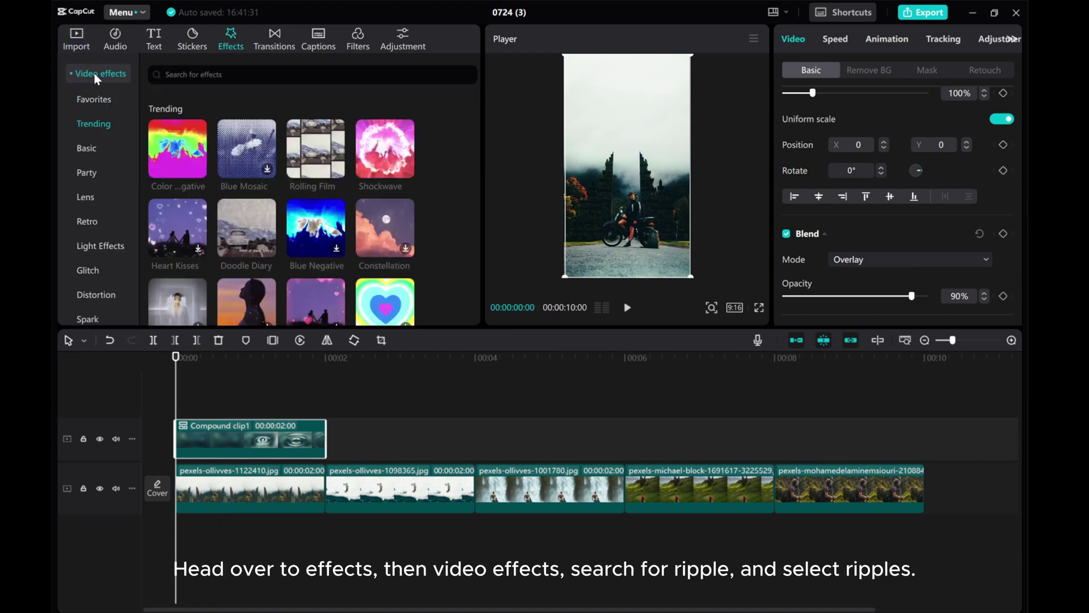
pyautogui.click(217, 76)
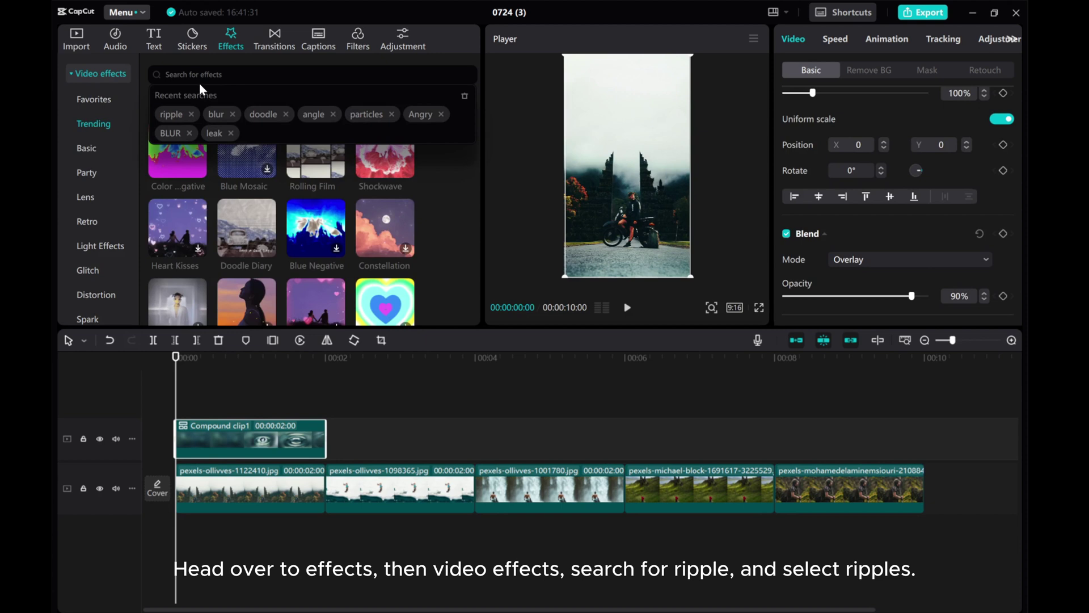
pyautogui.click(172, 114)
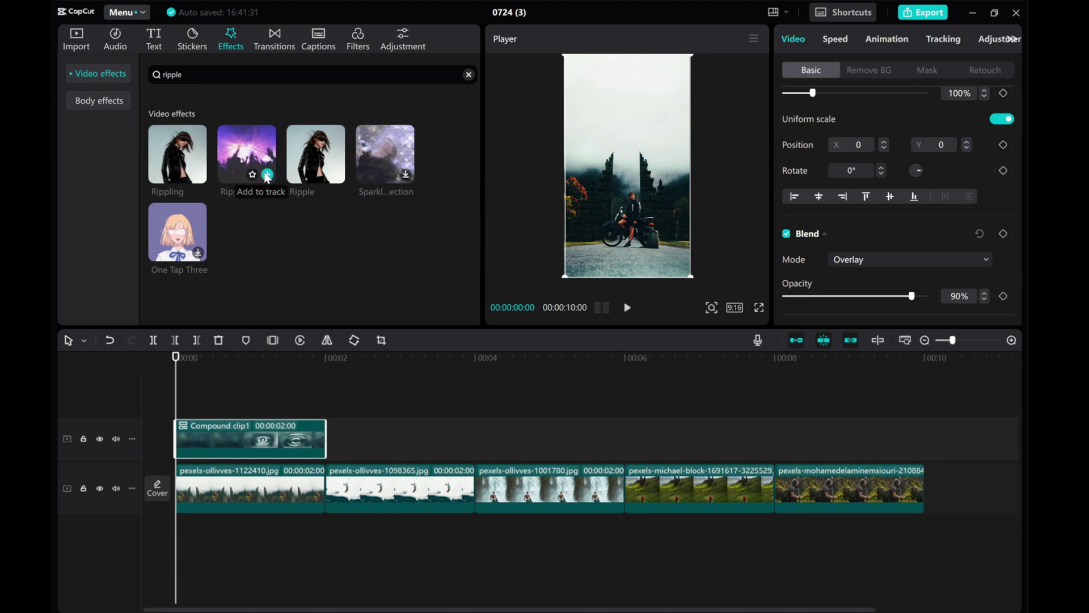
pyautogui.click(267, 175)
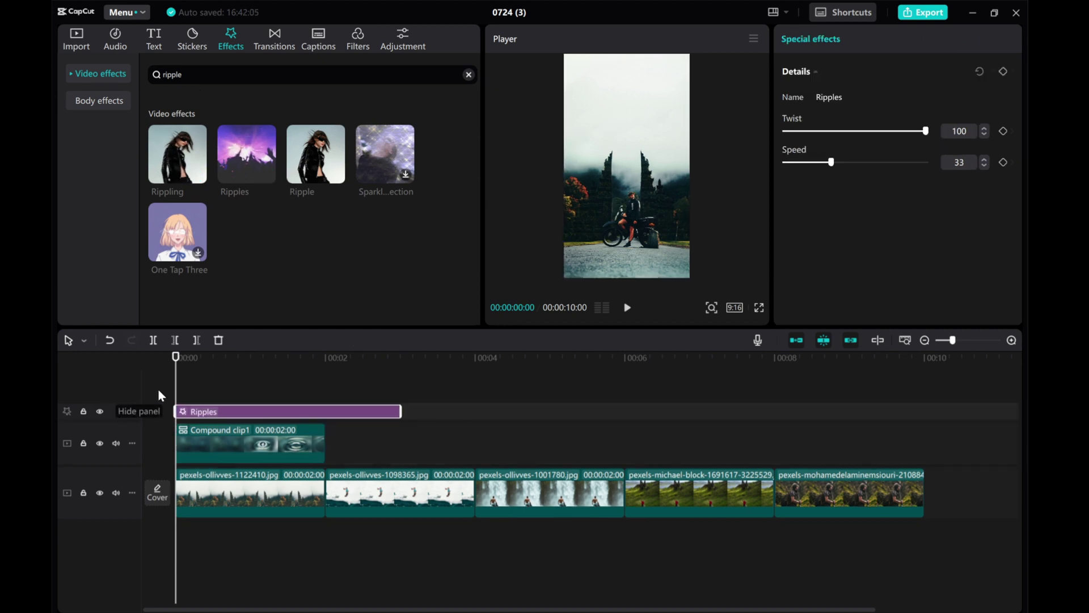
# Place the Ripples effect from about 00:00:00:18 to the overlay's 2-second end and play it back.
pyautogui.moveTo(176, 390); pyautogui.dragTo(330, 412)
pyautogui.moveTo(209, 394); pyautogui.dragTo(232, 397)
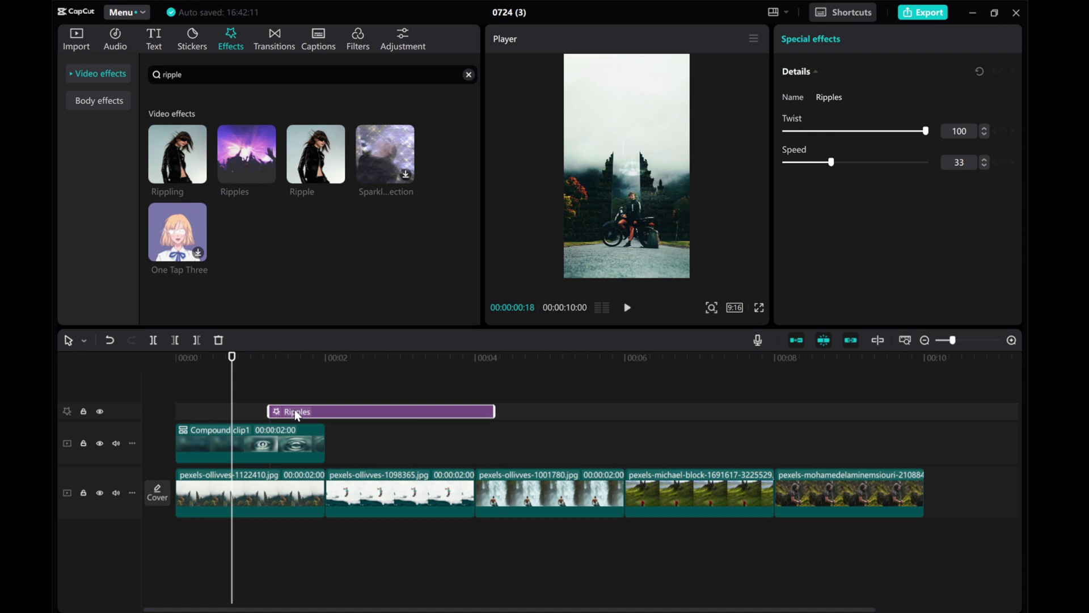
pyautogui.moveTo(299, 413); pyautogui.dragTo(264, 415)
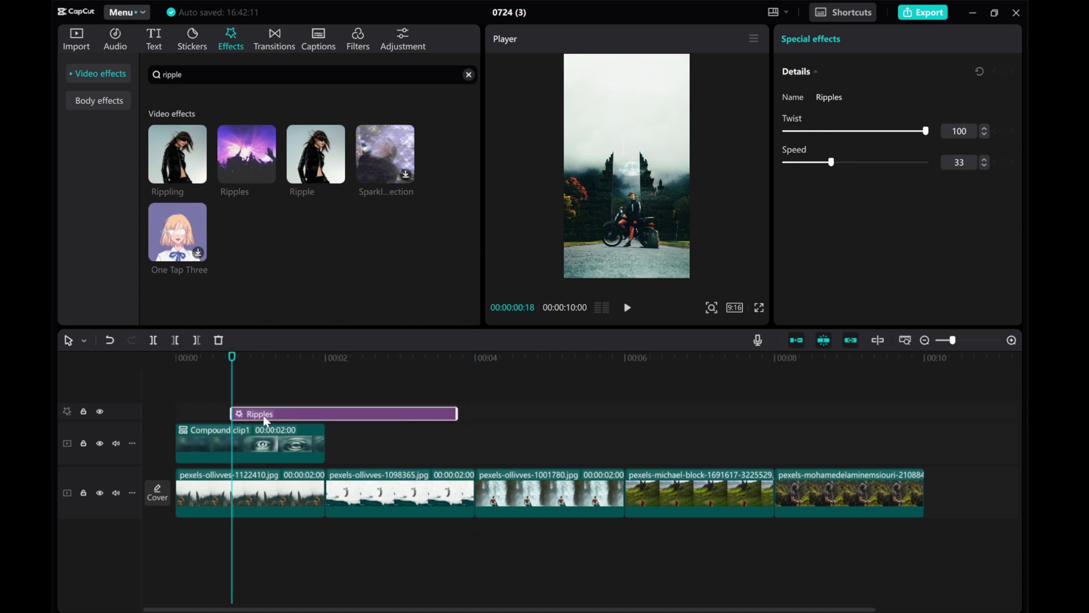
pyautogui.moveTo(456, 412); pyautogui.dragTo(327, 418)
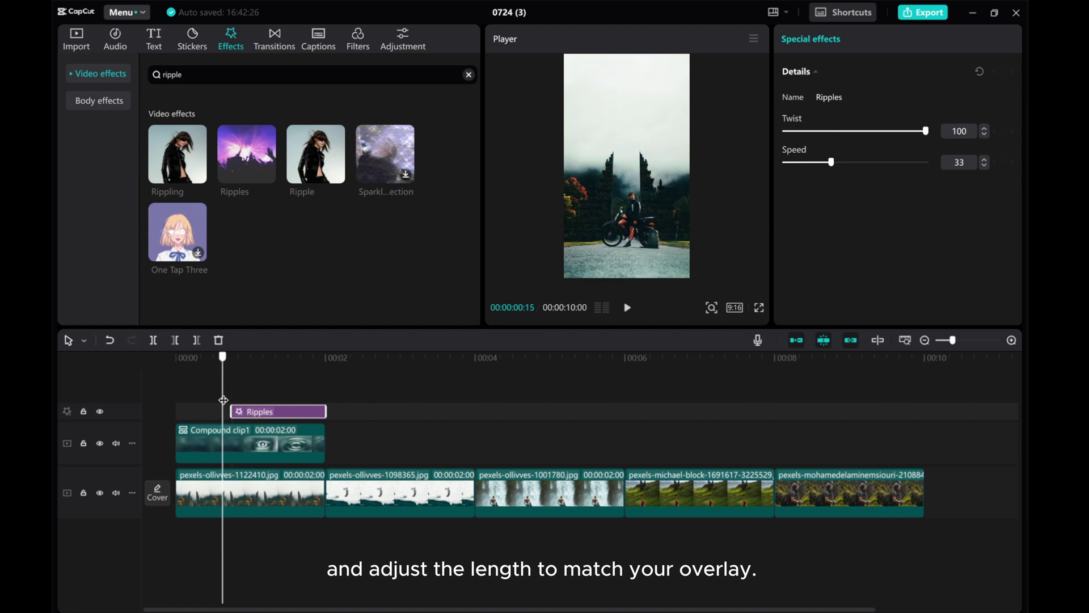
pyautogui.click(628, 308)
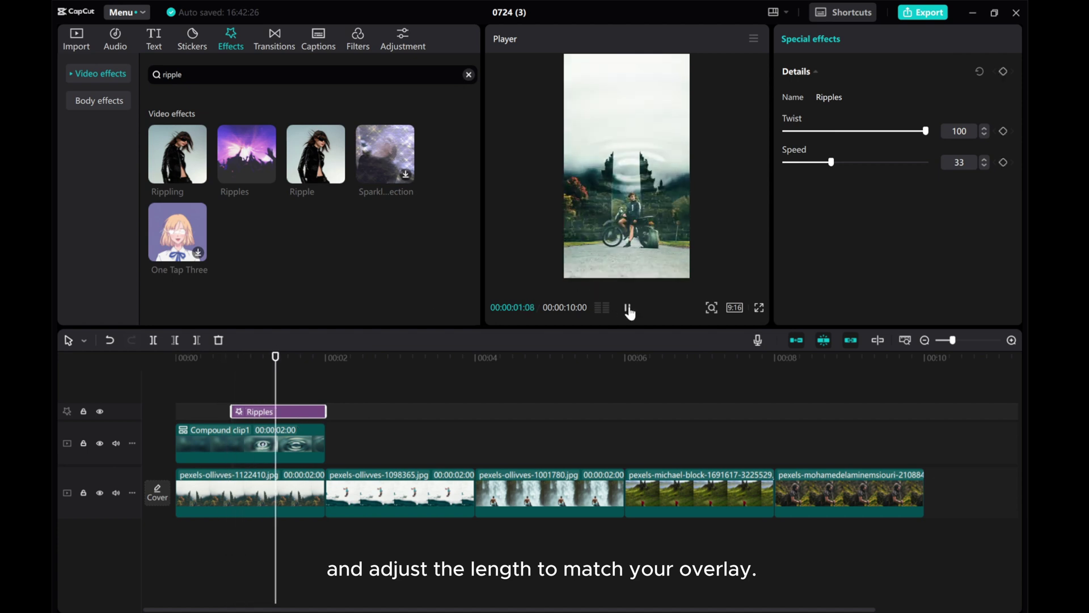
pyautogui.click(628, 308)
# Lower the Ripples Speed below 20 and preview the ripple from 00:00:00:18.
pyautogui.moveTo(831, 163); pyautogui.dragTo(813, 163)
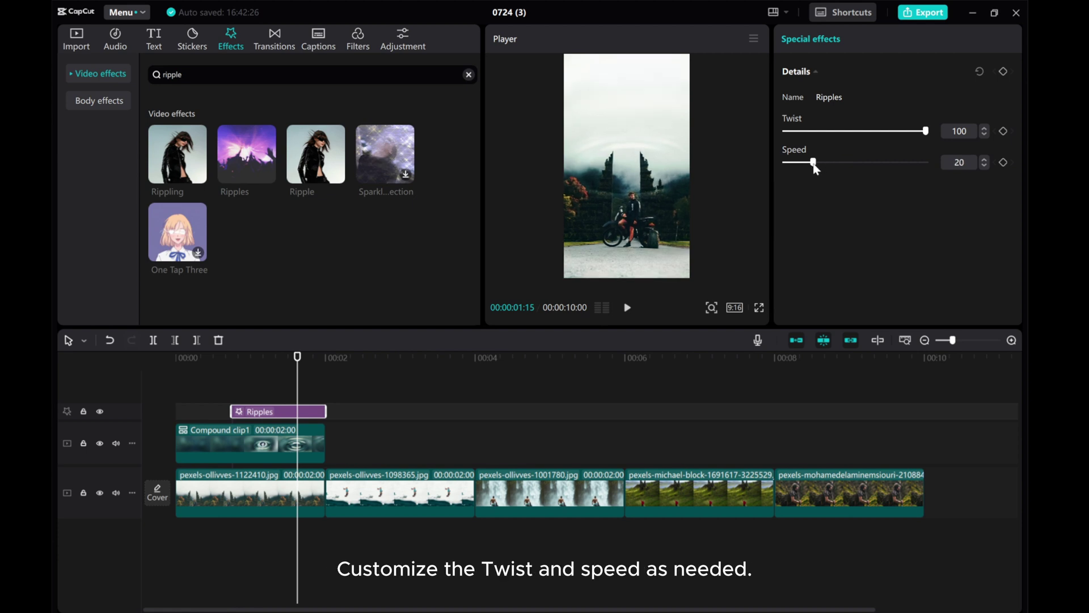
pyautogui.moveTo(297, 387); pyautogui.dragTo(230, 398)
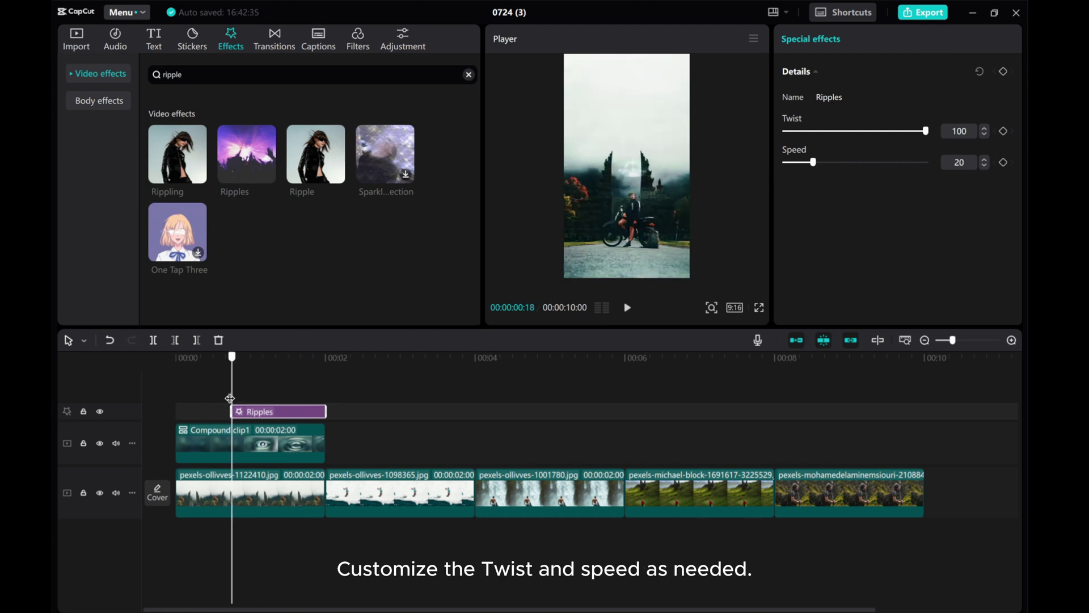
pyautogui.click(628, 307)
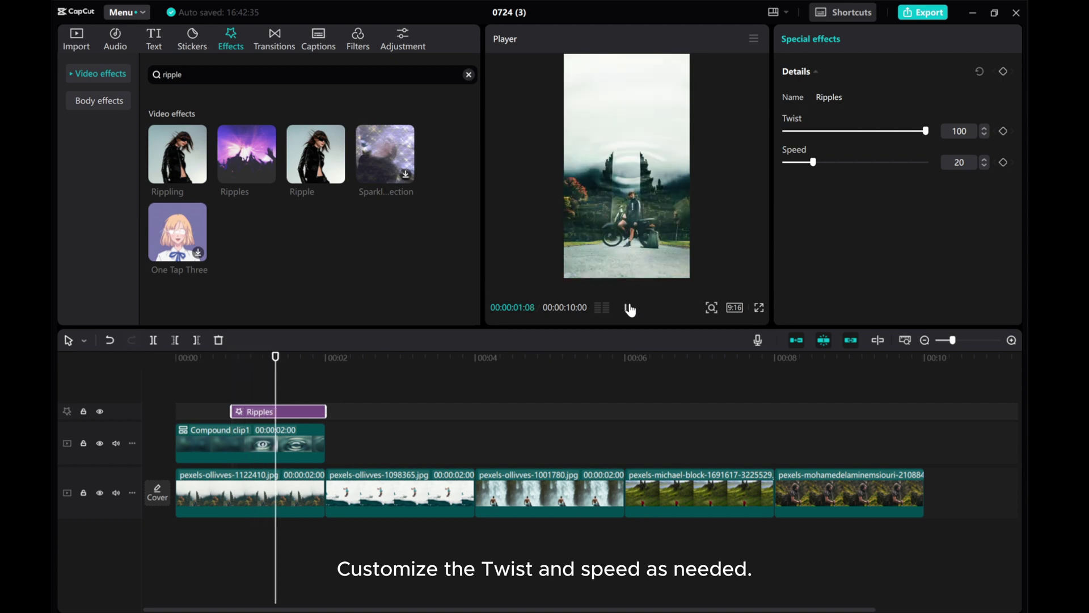
pyautogui.moveTo(319, 391); pyautogui.dragTo(205, 389)
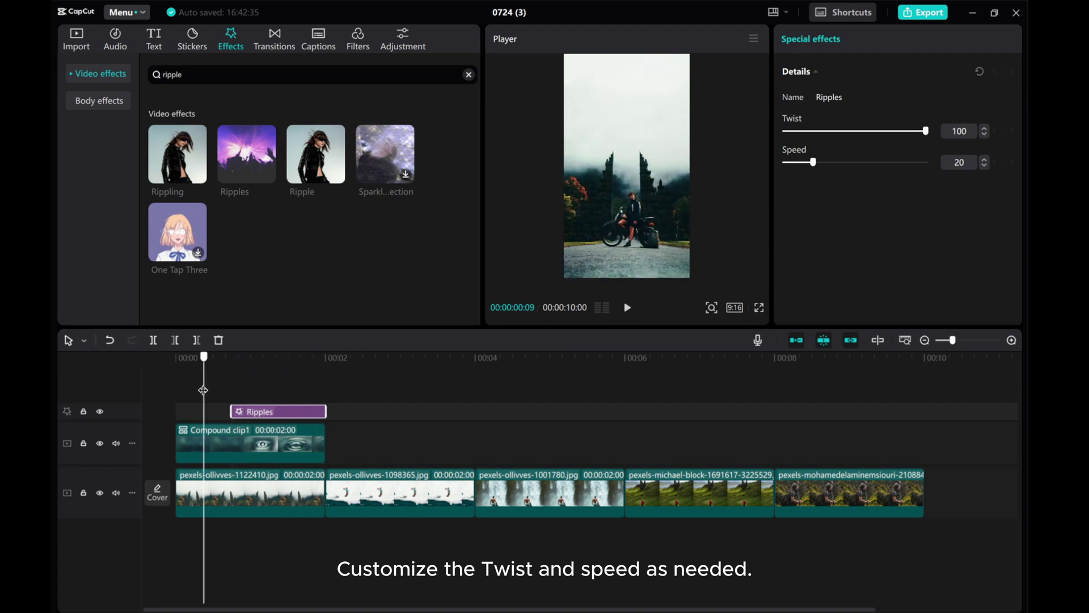
pyautogui.click(628, 308)
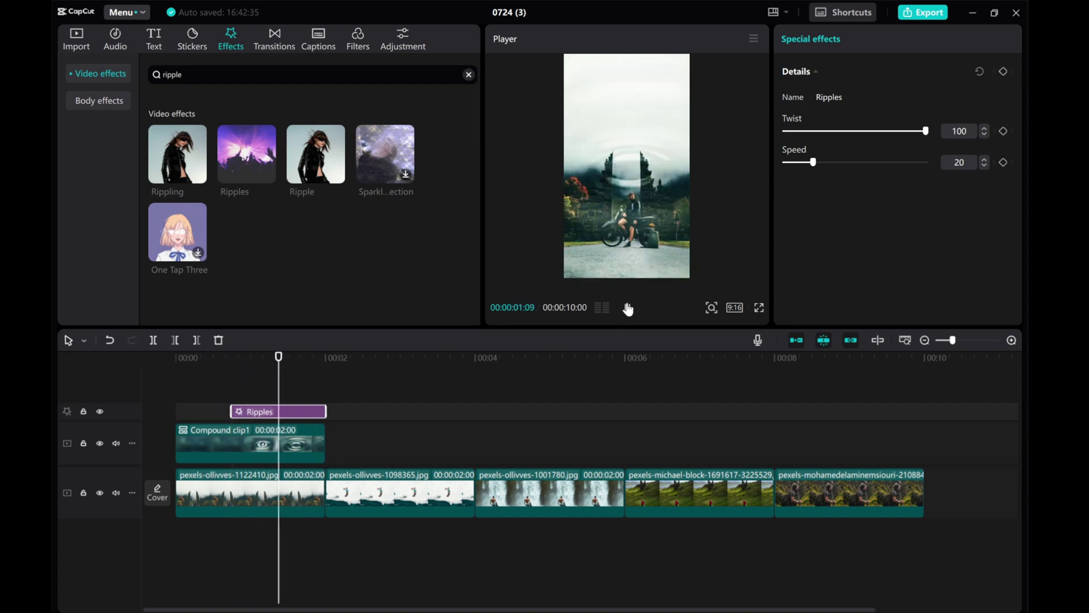
pyautogui.click(627, 307)
# Reduce the Ripples Speed further to 11, keeping Twist at 100, and replay the slower ripple.
pyautogui.moveTo(812, 163); pyautogui.dragTo(799, 166)
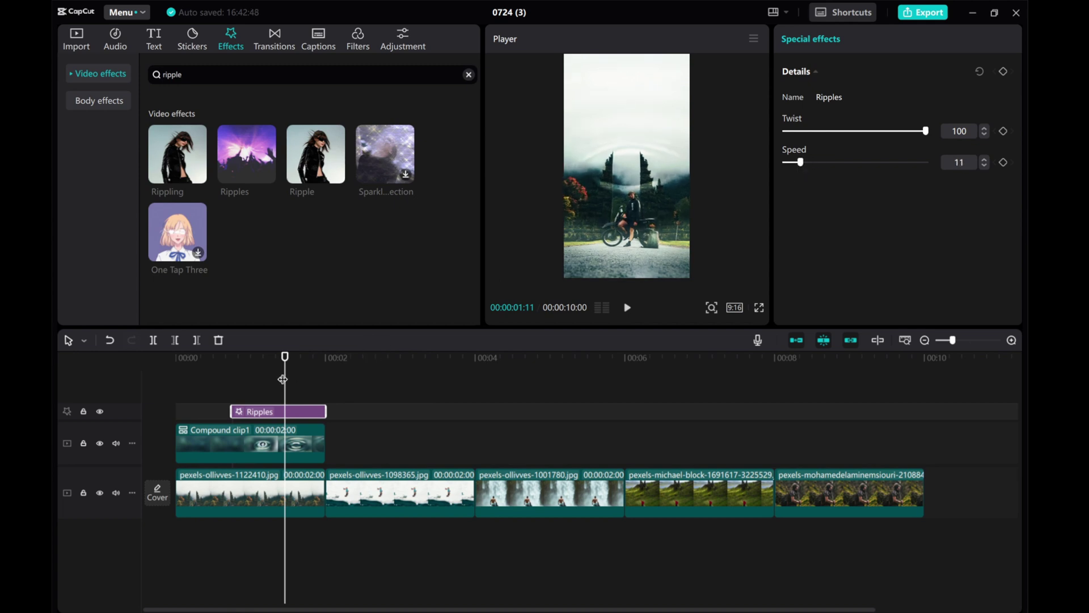
pyautogui.moveTo(283, 379); pyautogui.dragTo(221, 378)
pyautogui.click(627, 307)
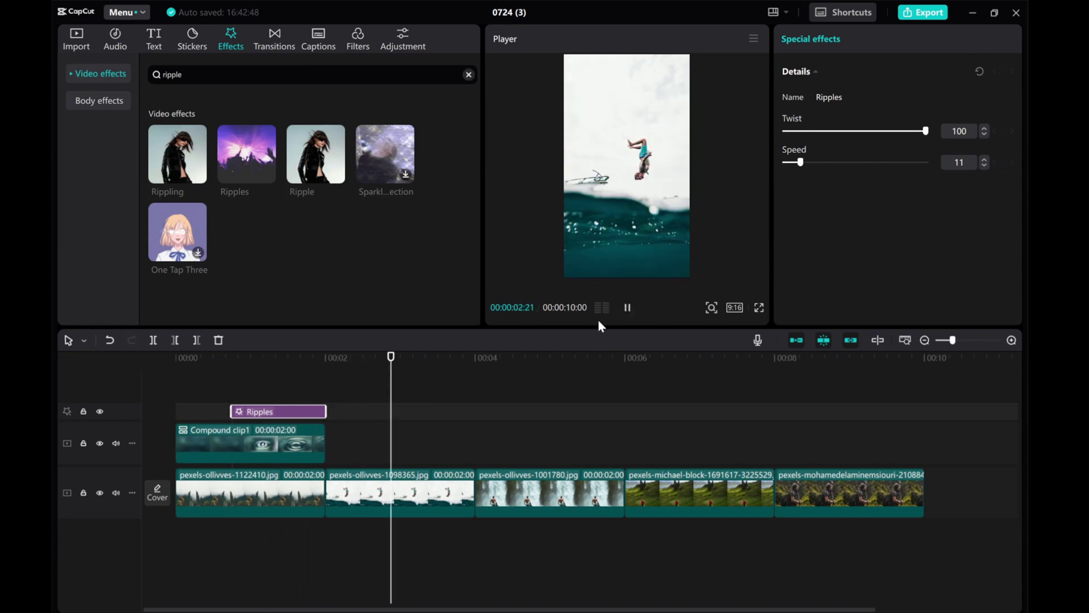
pyautogui.click(627, 307)
pyautogui.moveTo(284, 389); pyautogui.dragTo(163, 388)
pyautogui.click(628, 308)
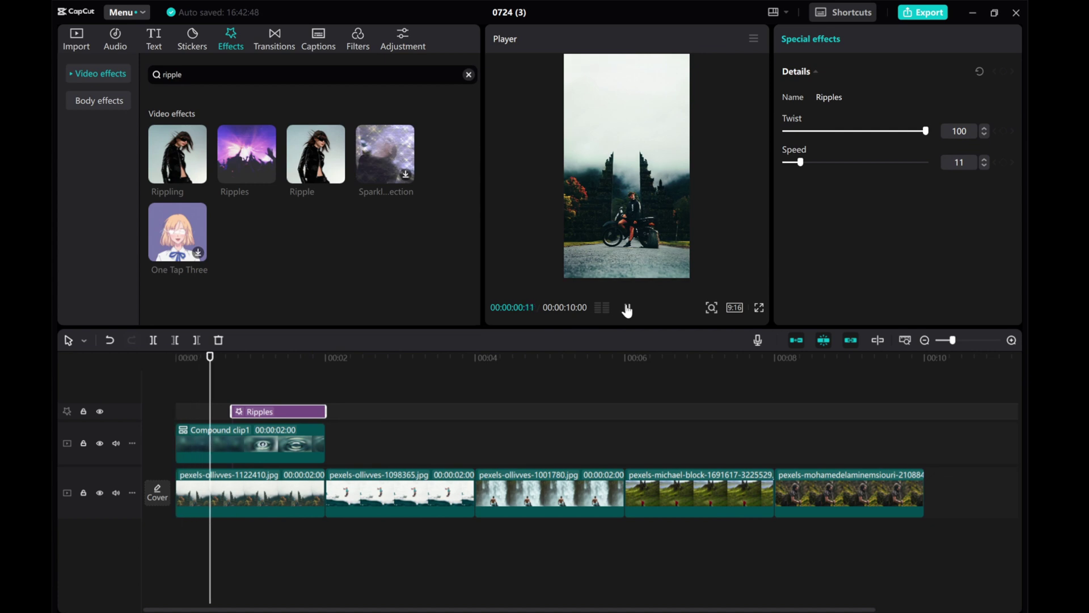
pyautogui.click(627, 308)
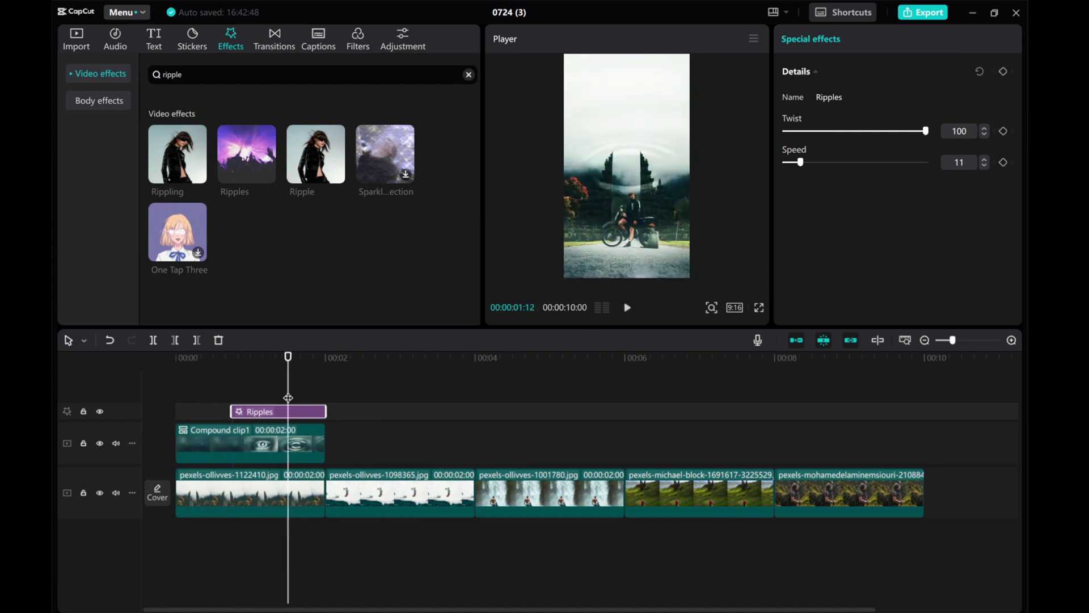
pyautogui.moveTo(287, 397); pyautogui.dragTo(228, 397)
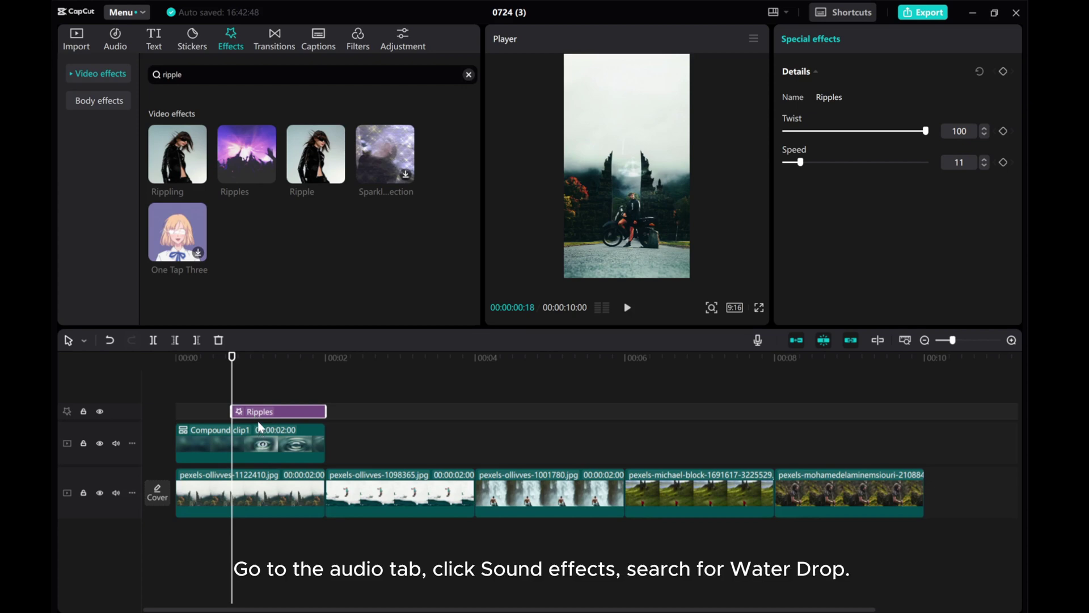
# Search the audio sound effects library for 'Water Drop'.
pyautogui.click(116, 39)
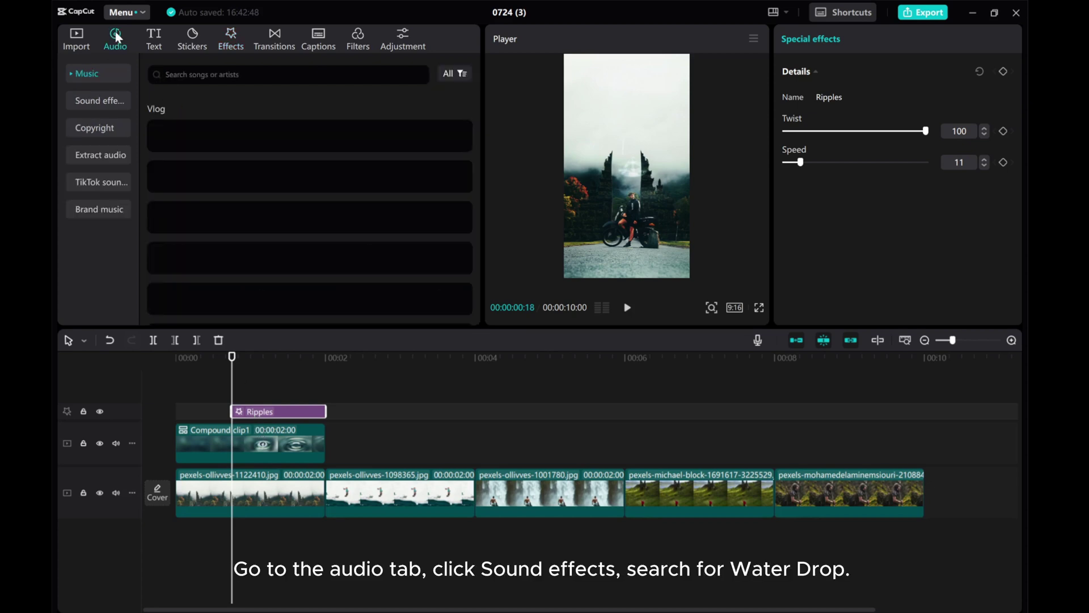
pyautogui.click(95, 104)
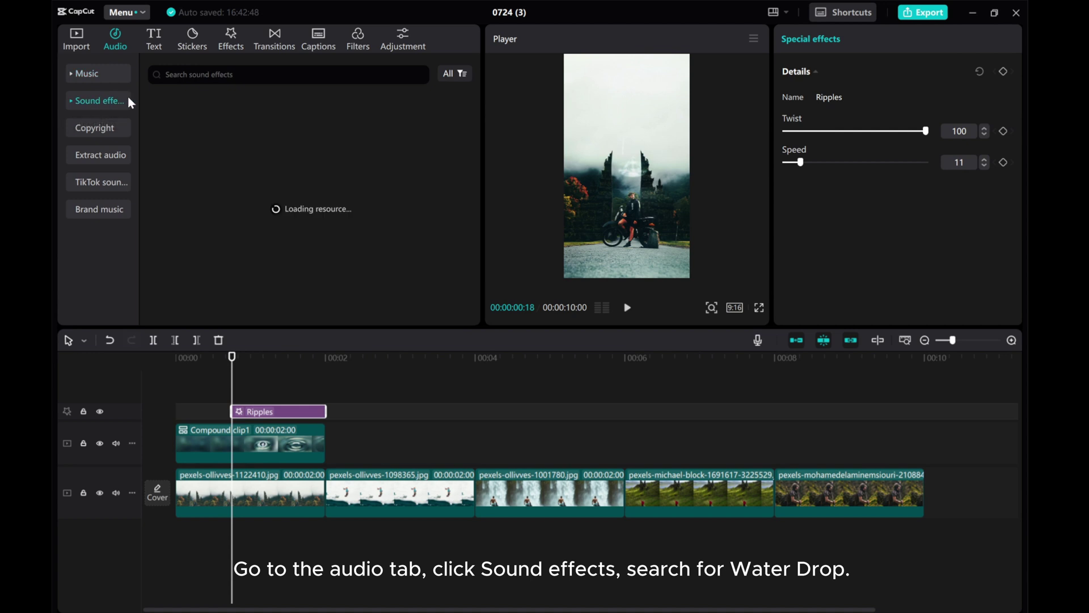
pyautogui.click(194, 73)
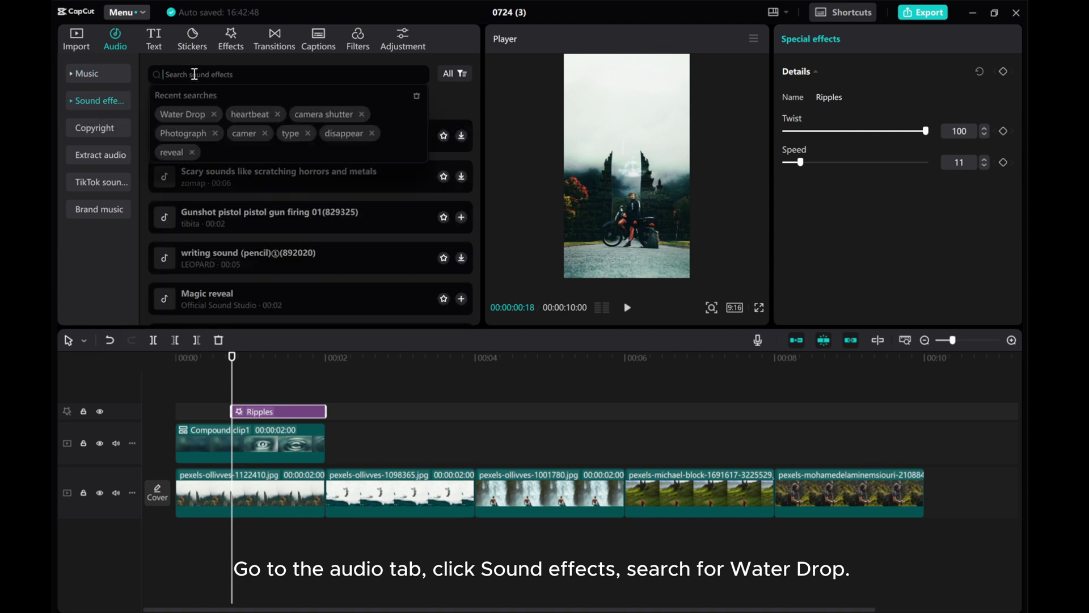
pyautogui.click(185, 116)
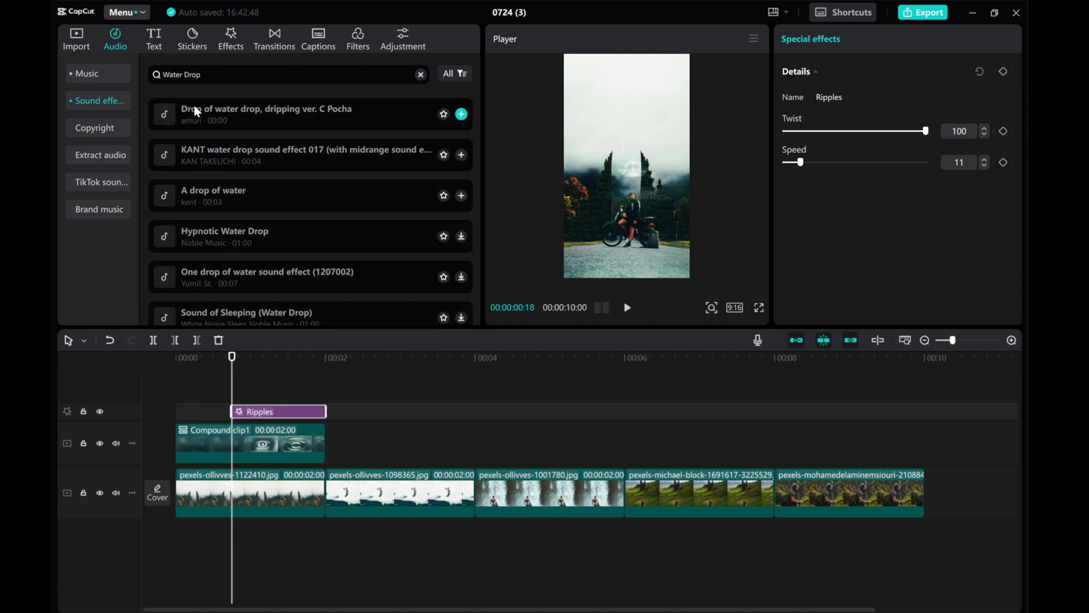
# Audition the water drop sounds, comparing KANT water drop and ending on 'A drop of water'.
pyautogui.click(256, 114)
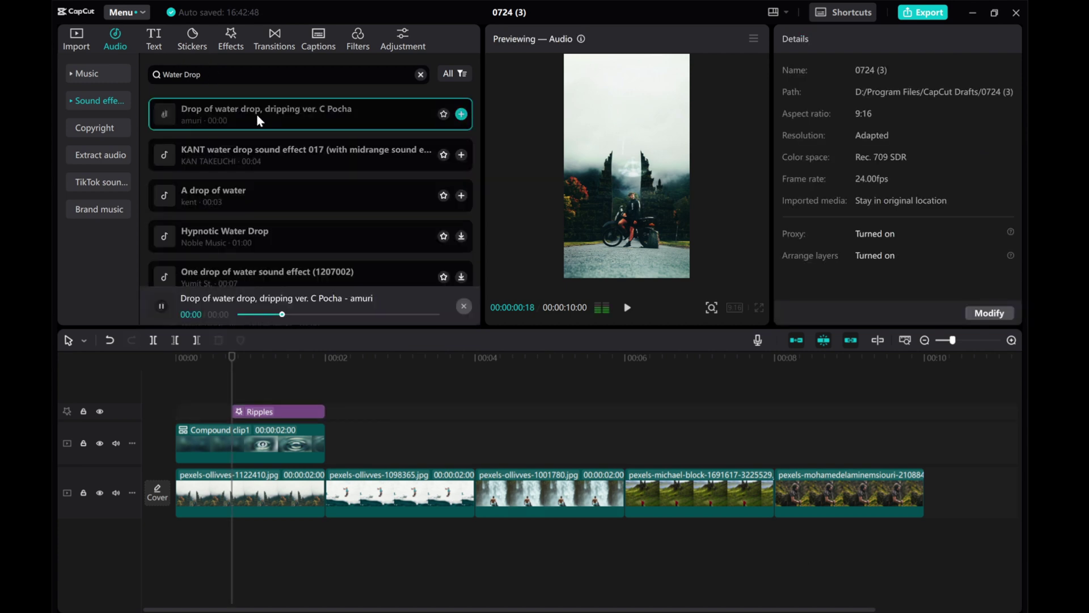
pyautogui.click(251, 150)
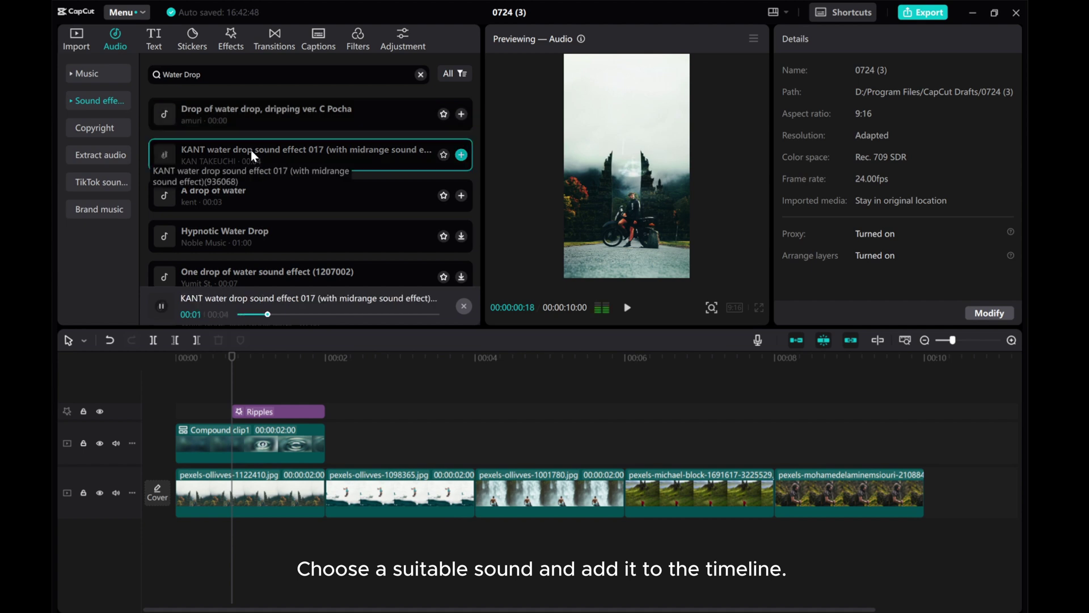
pyautogui.click(270, 200)
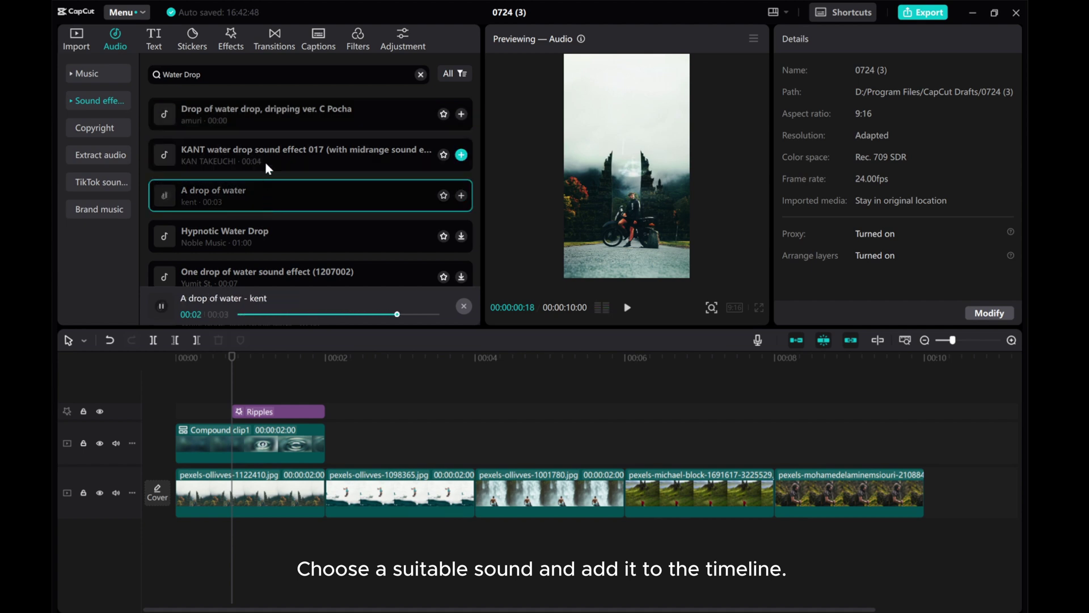
pyautogui.click(265, 159)
pyautogui.click(269, 193)
pyautogui.click(315, 158)
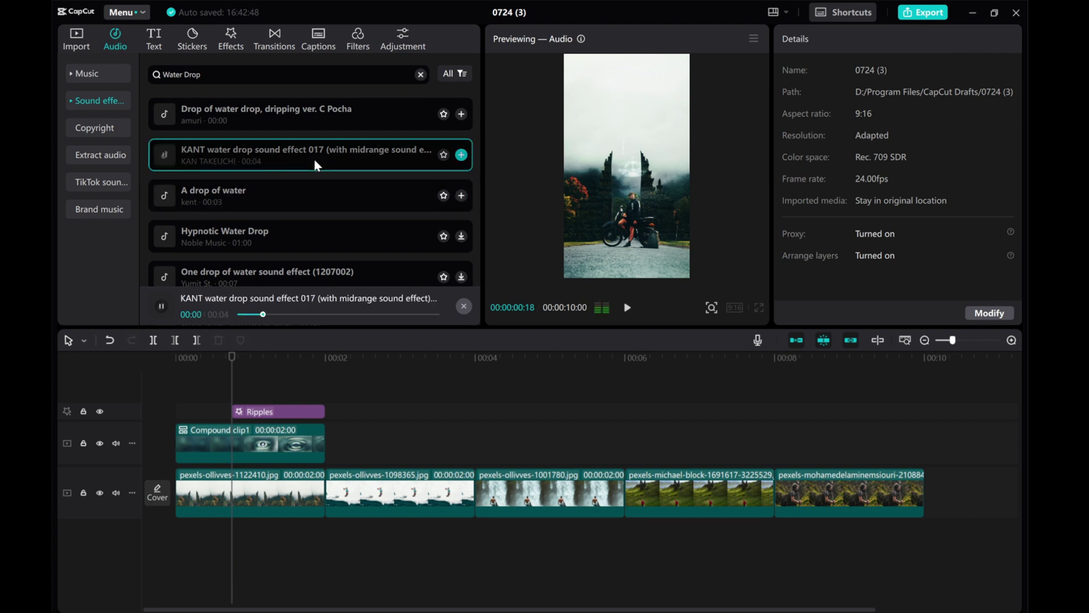
pyautogui.click(331, 186)
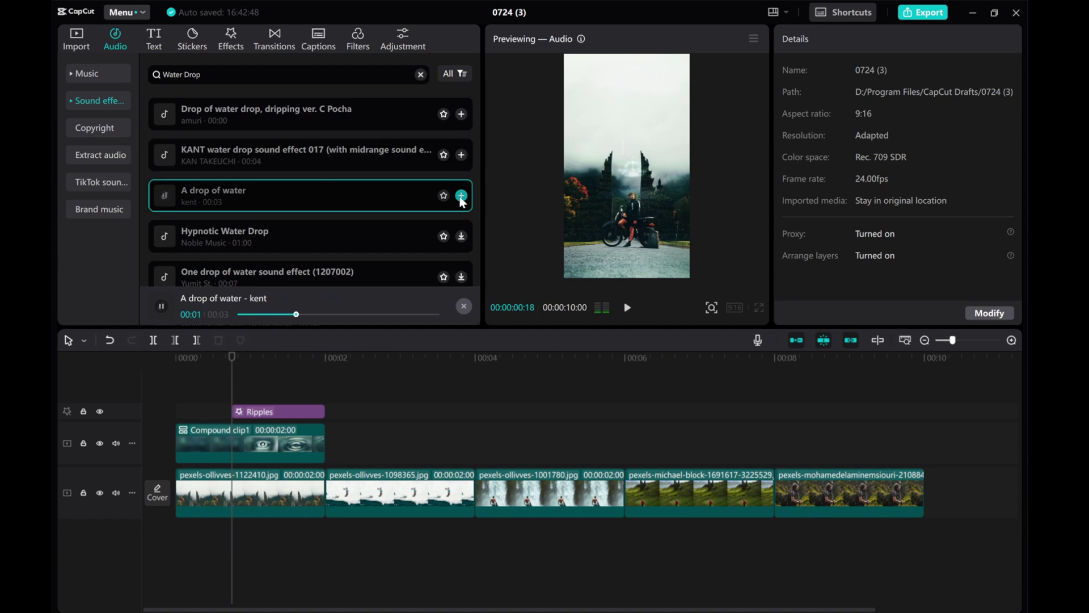
# Add 'A drop of water', nudge it earlier, and trim it to end with the Ripples effect.
pyautogui.click(461, 195)
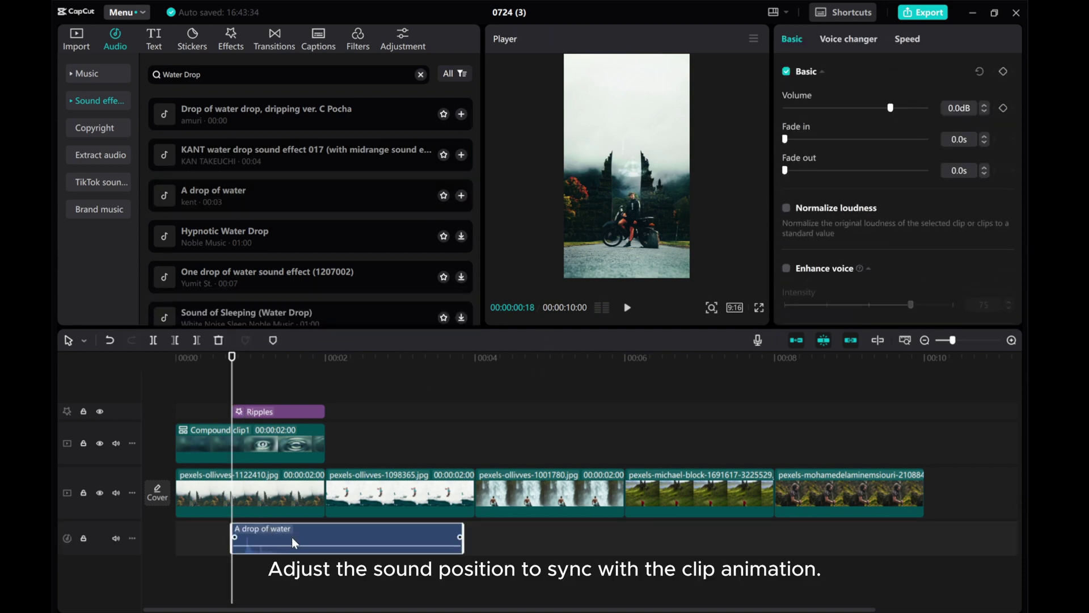
pyautogui.moveTo(291, 537); pyautogui.dragTo(283, 536)
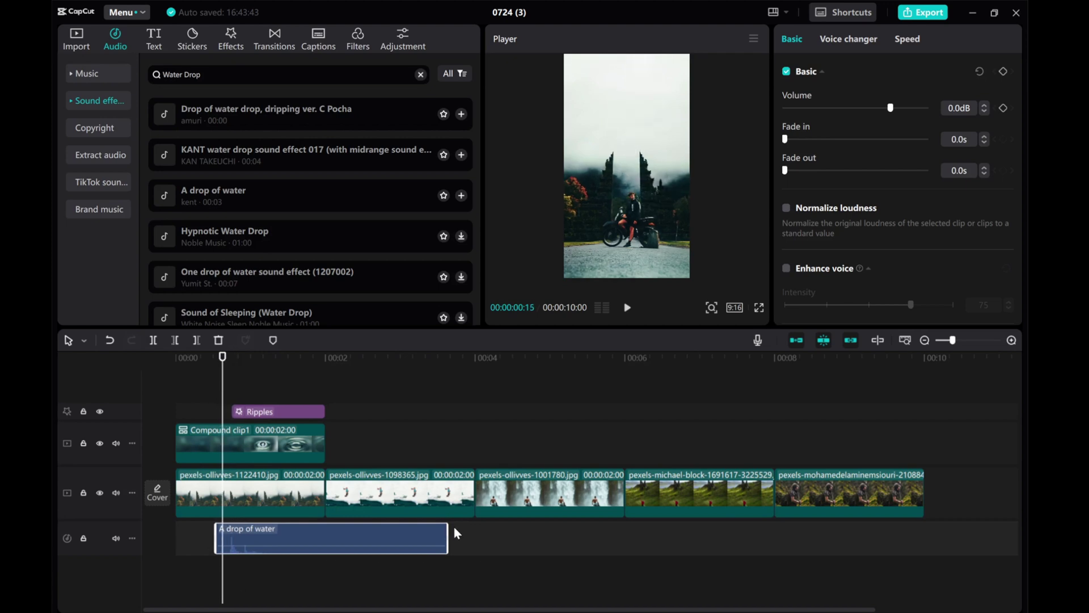
pyautogui.moveTo(448, 533); pyautogui.dragTo(326, 533)
# Play the video from the beginning to check the sound is in sync.
pyautogui.click(627, 307)
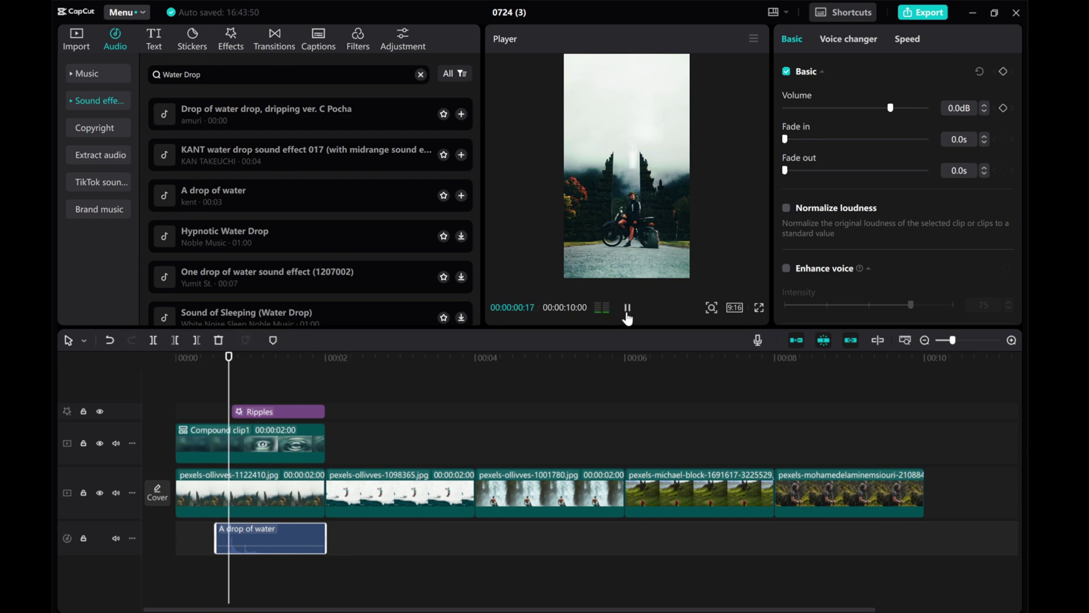
pyautogui.click(627, 311)
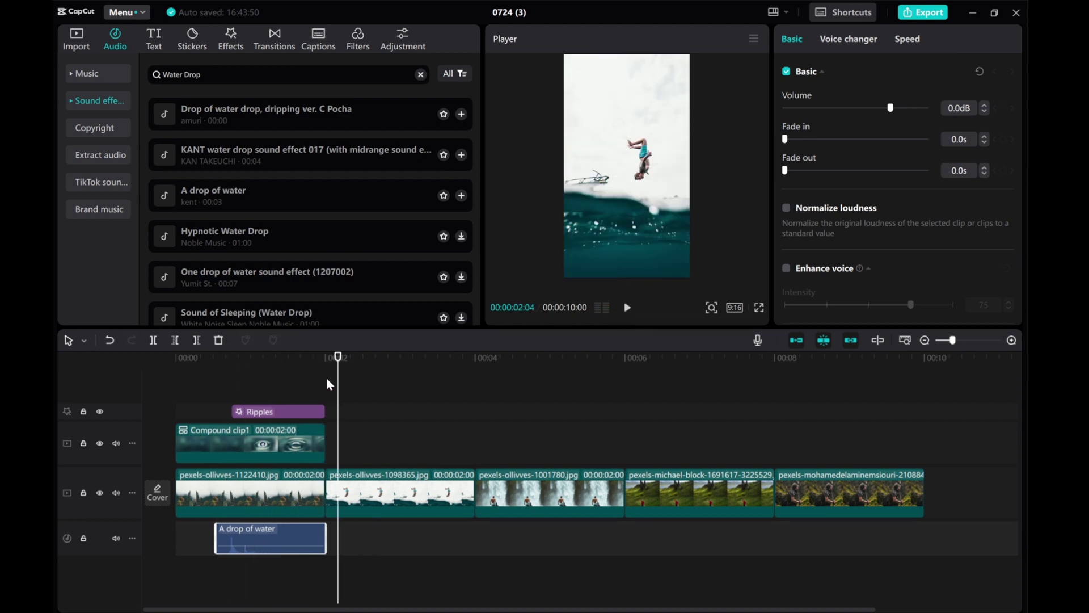
pyautogui.click(177, 381)
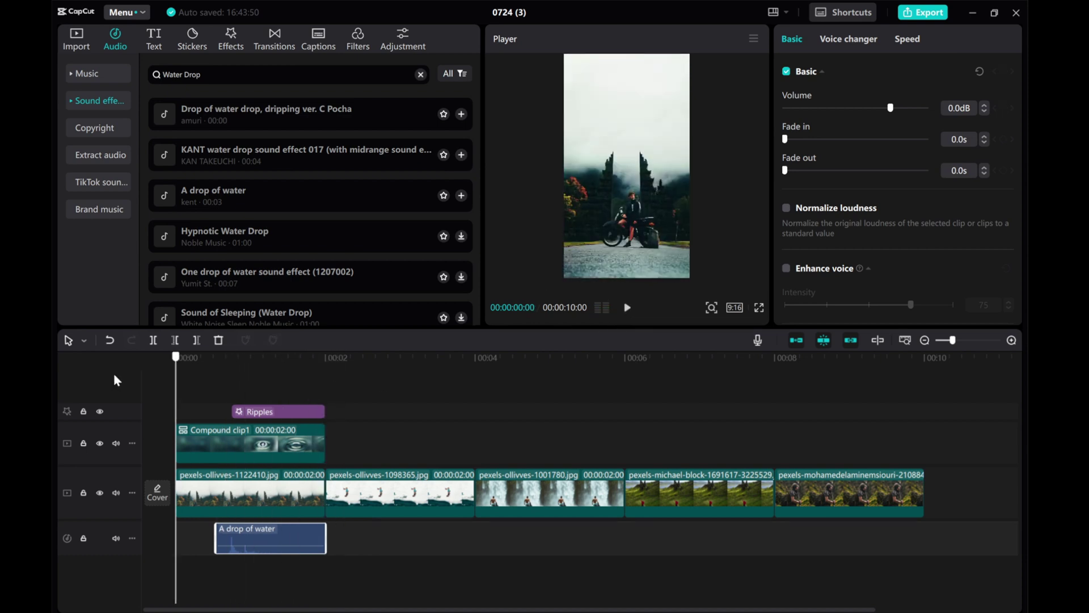
pyautogui.click(627, 309)
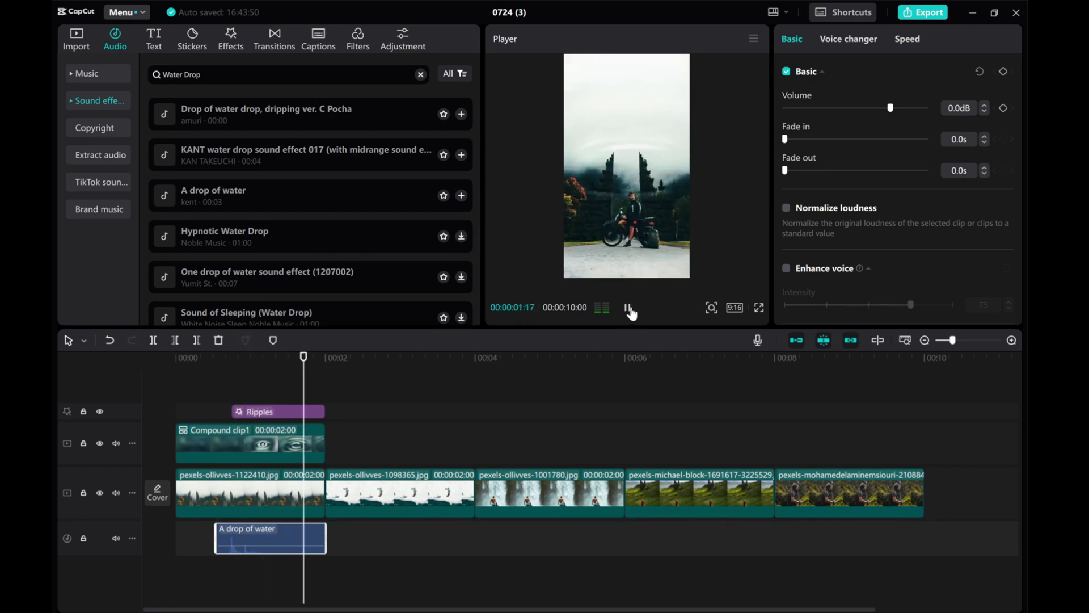
# Copy the ripple compound clip, Ripples effect and water-drop sound together.
pyautogui.click(626, 308)
pyautogui.moveTo(309, 379); pyautogui.dragTo(325, 380)
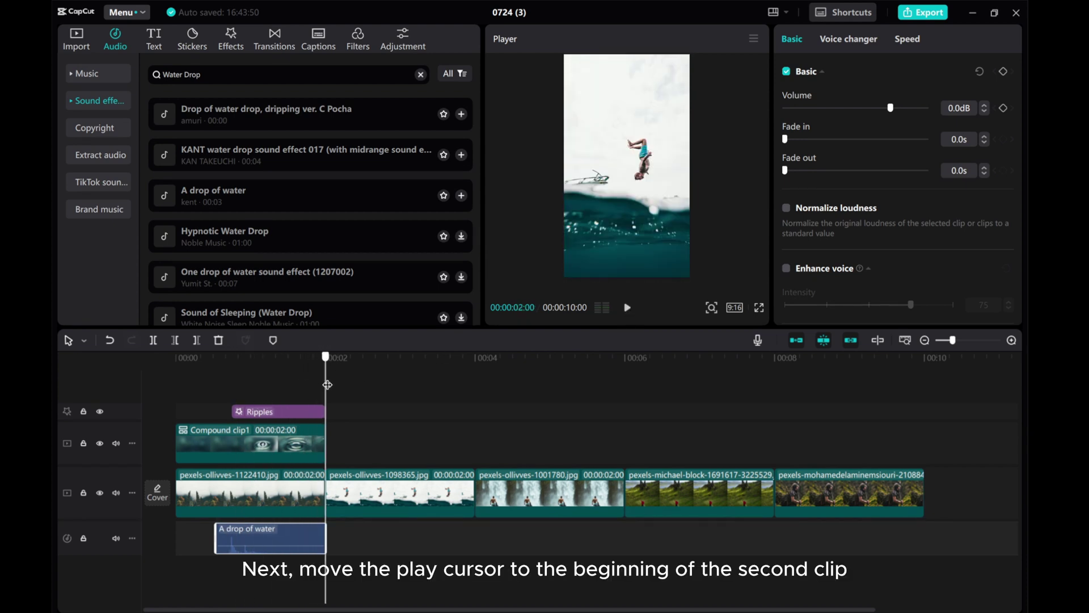
pyautogui.click(350, 491)
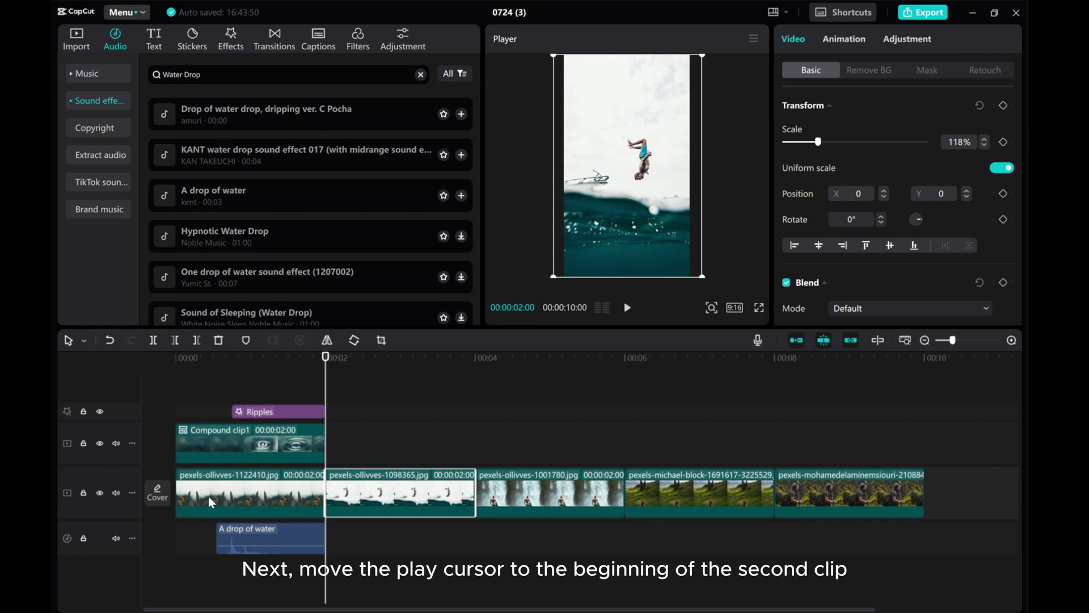
pyautogui.click(244, 446)
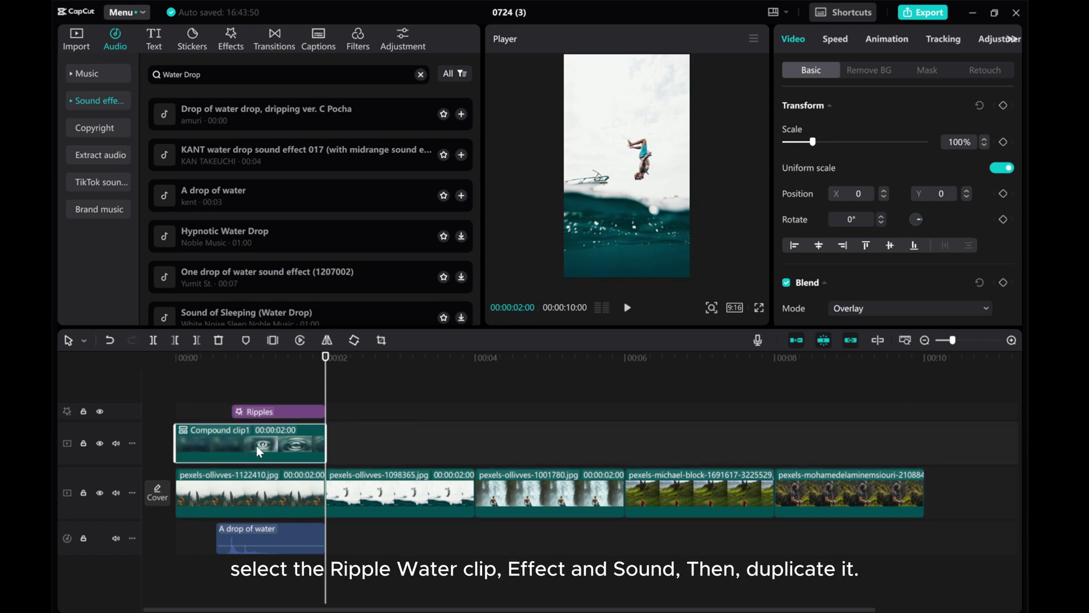
pyautogui.keyDown('ctrl'); pyautogui.click(258, 414); pyautogui.keyUp('ctrl')
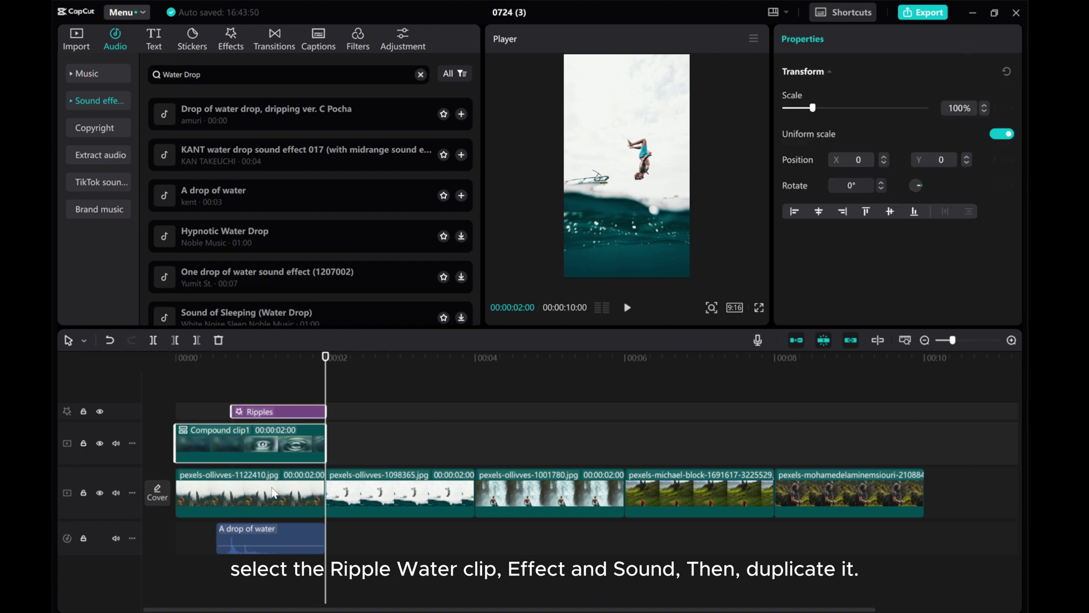
pyautogui.keyDown('ctrl'); pyautogui.click(258, 537); pyautogui.keyUp('ctrl')
pyautogui.rightClick(261, 538)
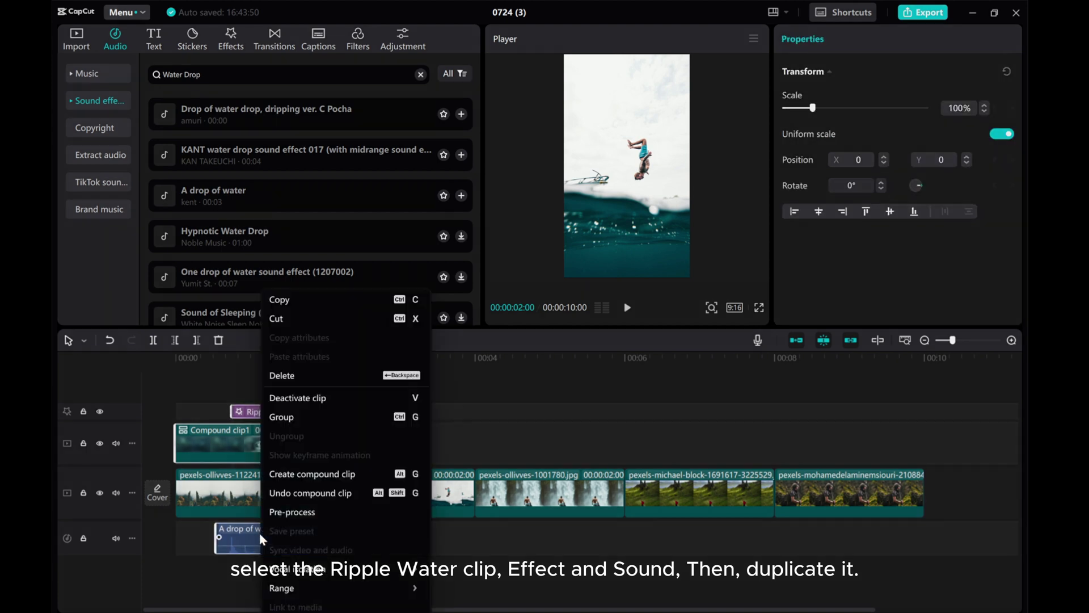
pyautogui.click(278, 301)
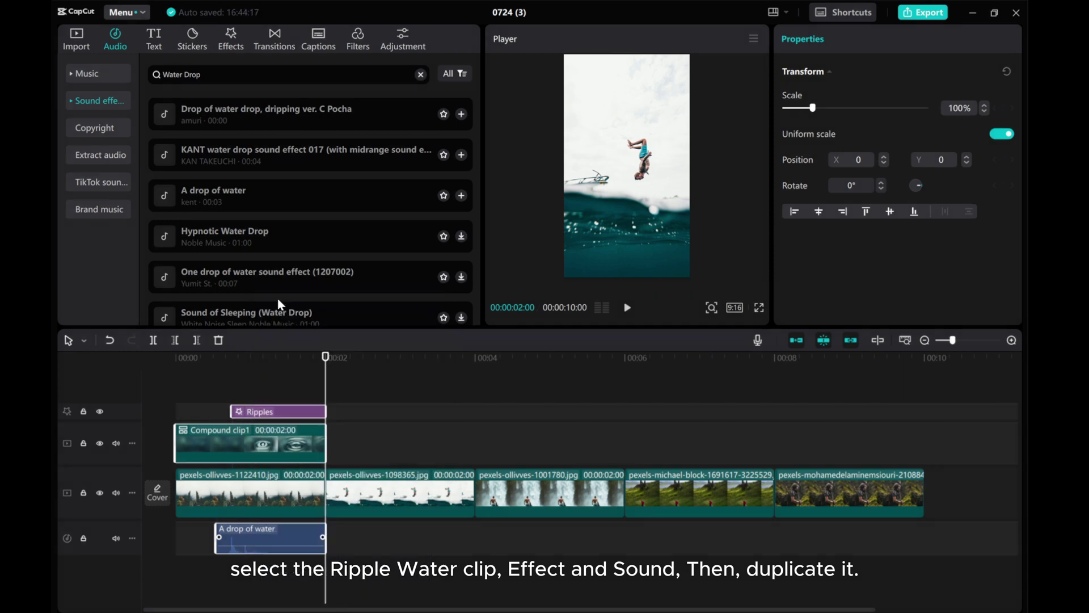
# Paste the ripple set at the start of photos two, three, four and five.
pyautogui.rightClick(338, 408)
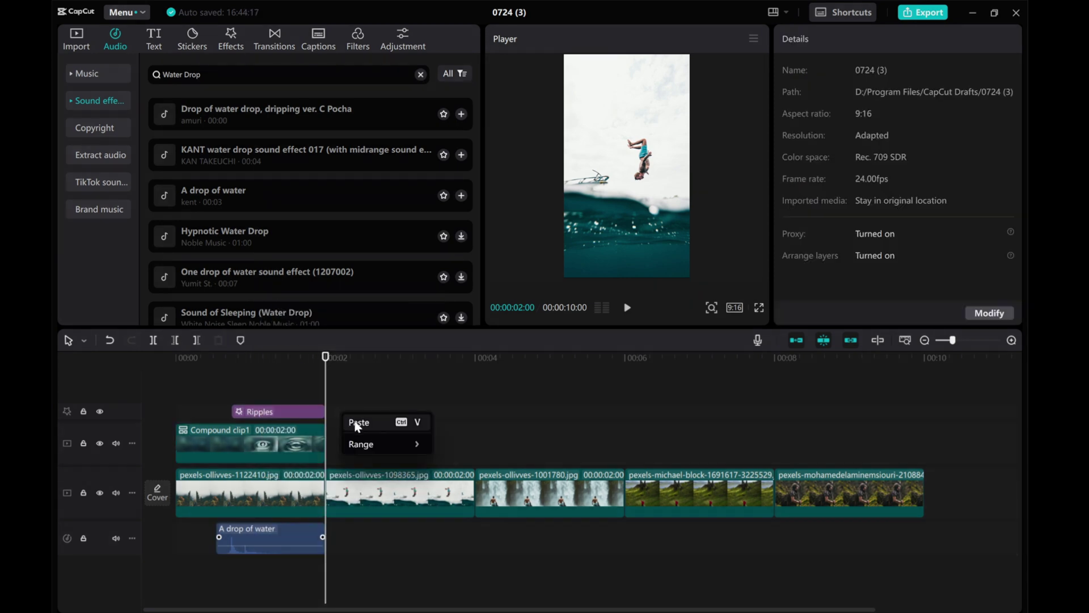
pyautogui.click(355, 420)
pyautogui.moveTo(323, 390); pyautogui.dragTo(474, 393)
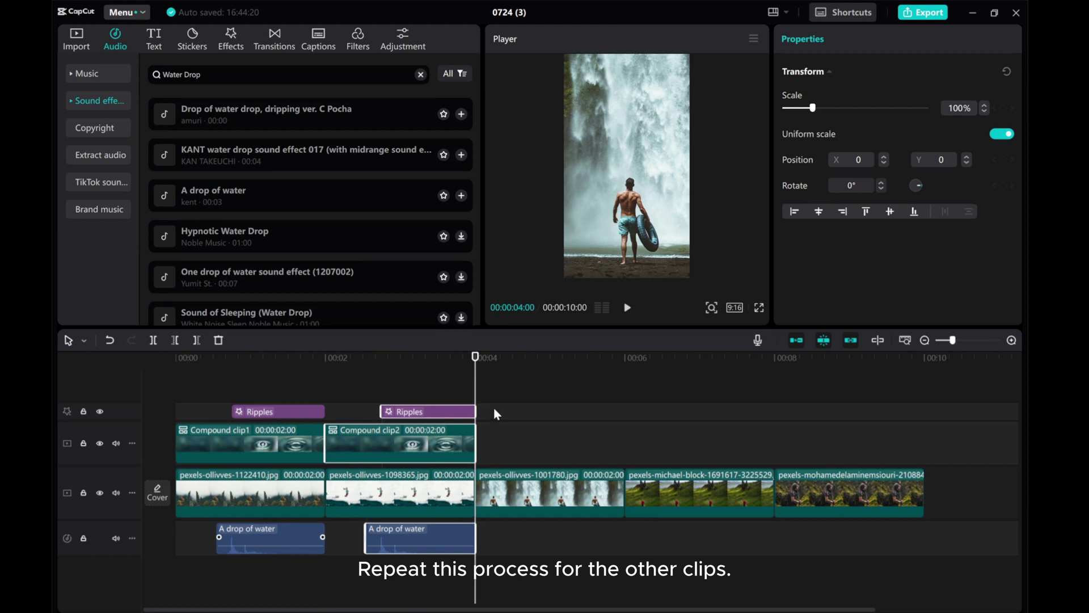
pyautogui.rightClick(493, 407)
pyautogui.click(511, 419)
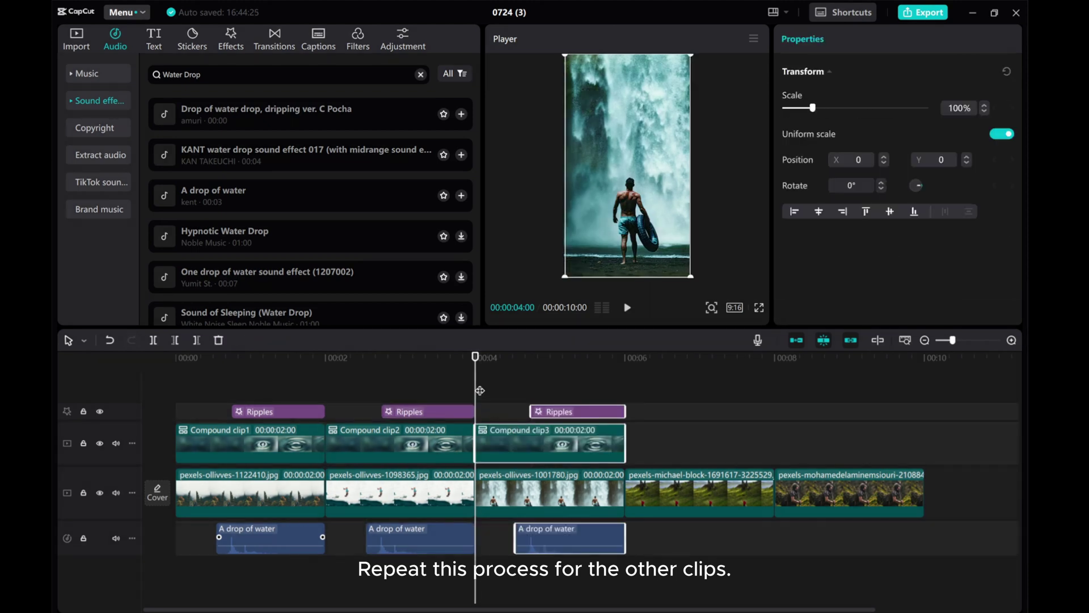
pyautogui.moveTo(479, 390); pyautogui.dragTo(625, 392)
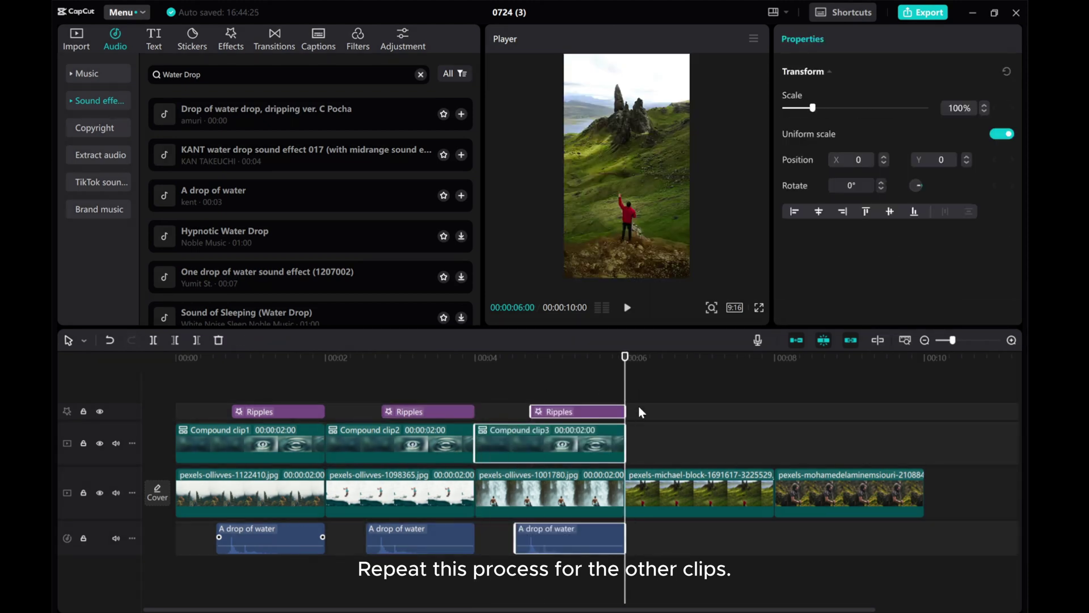
pyautogui.rightClick(638, 405)
pyautogui.click(654, 419)
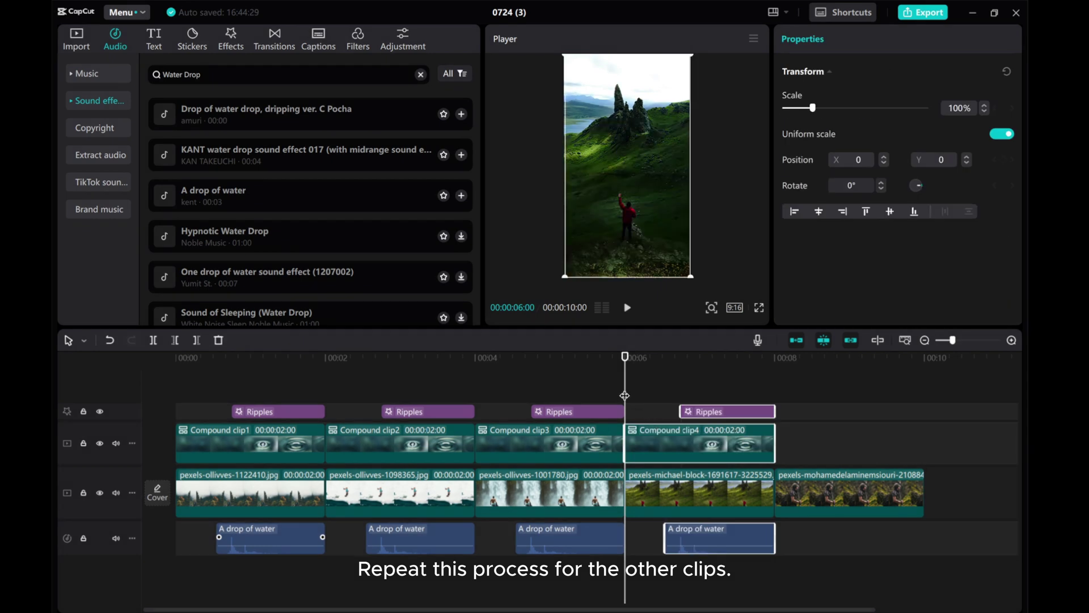
pyautogui.moveTo(625, 395); pyautogui.dragTo(775, 400)
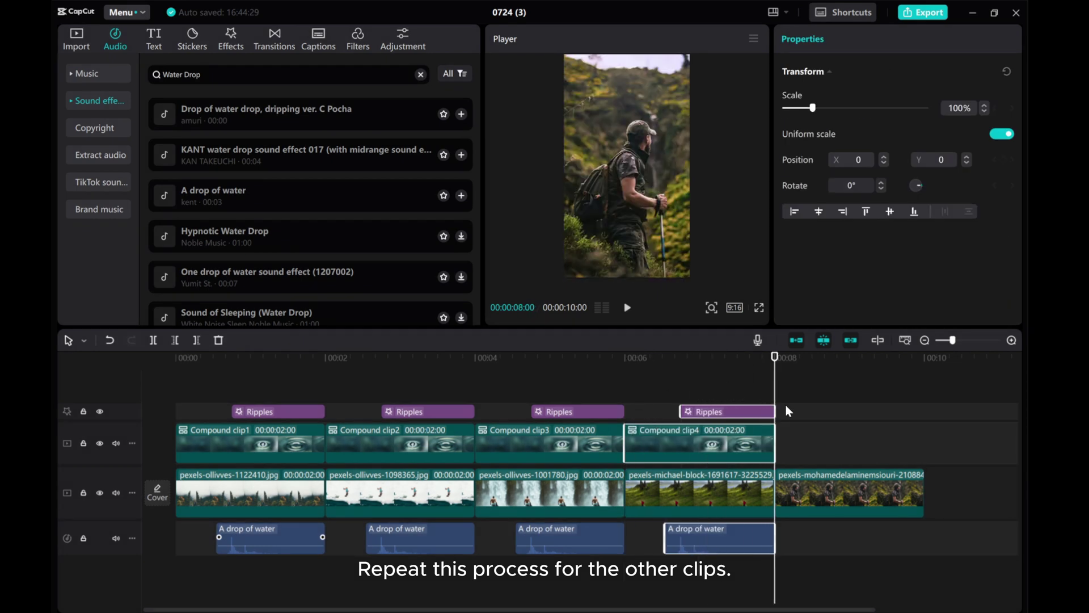
pyautogui.rightClick(791, 410)
pyautogui.click(807, 420)
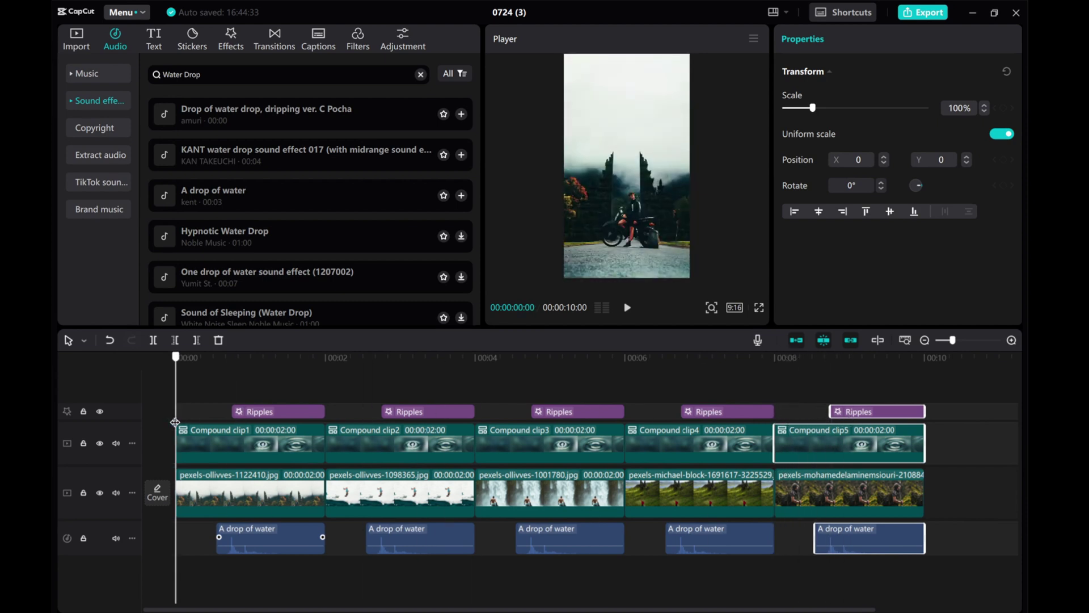
# Add a Mix transition between the first and second photos, accepting duplicate frames.
pyautogui.click(274, 492)
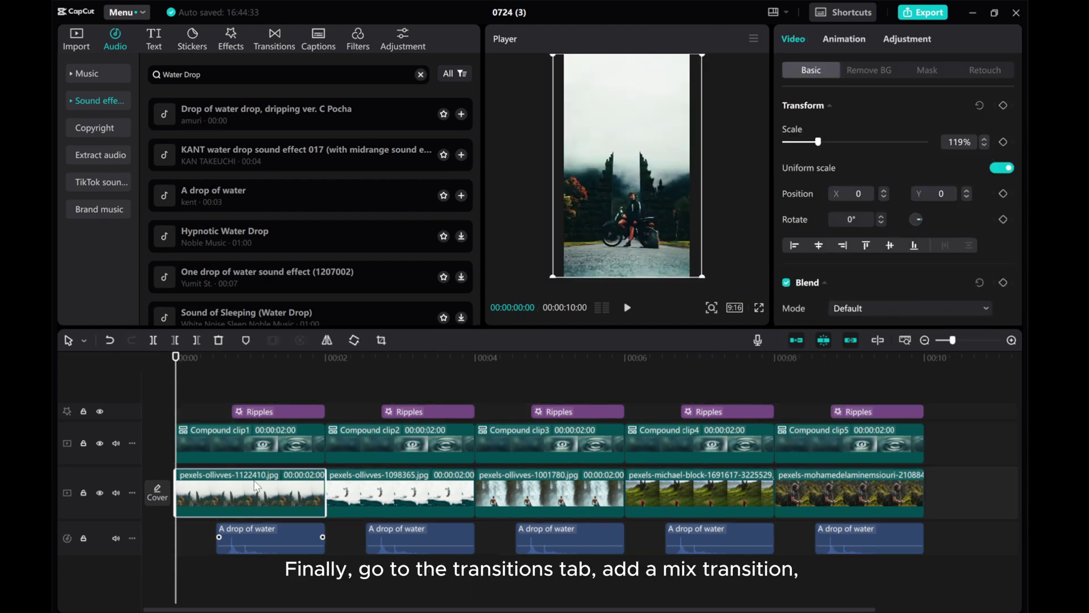
pyautogui.click(231, 41)
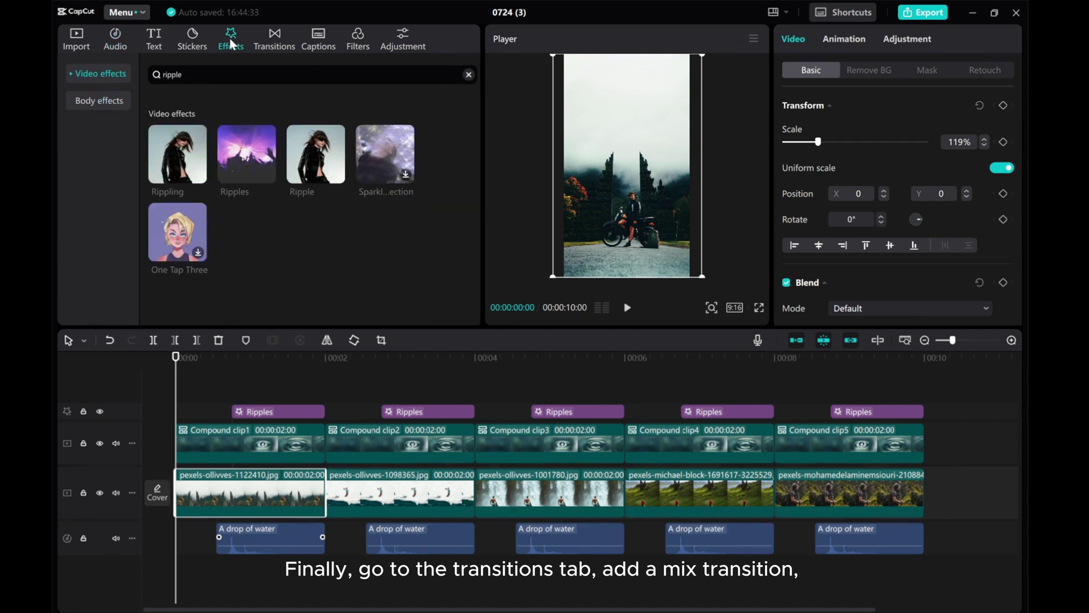
pyautogui.click(281, 42)
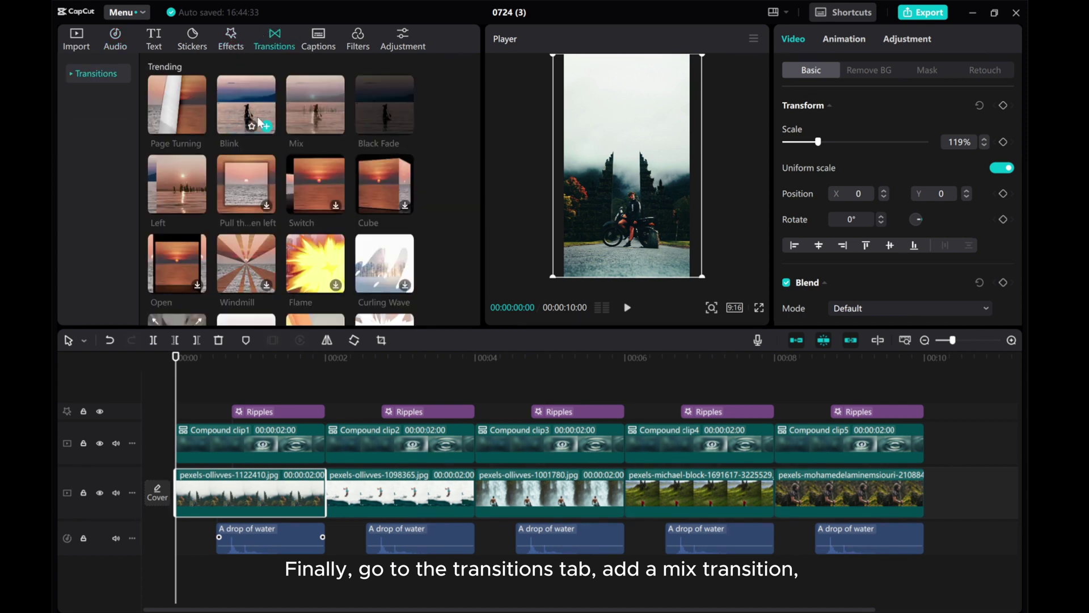
pyautogui.moveTo(321, 125)
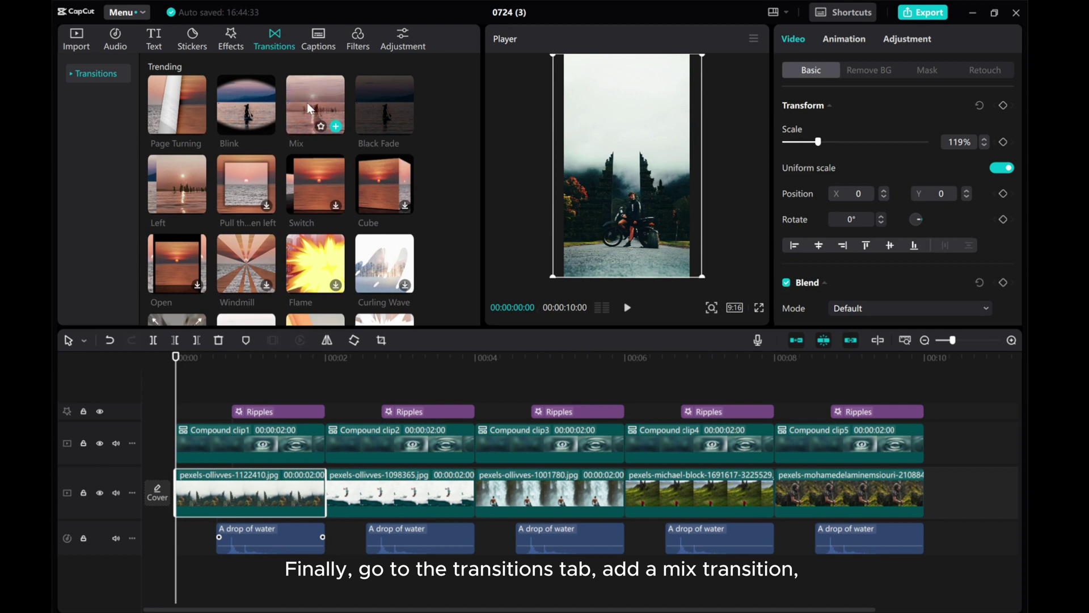
pyautogui.click(336, 126)
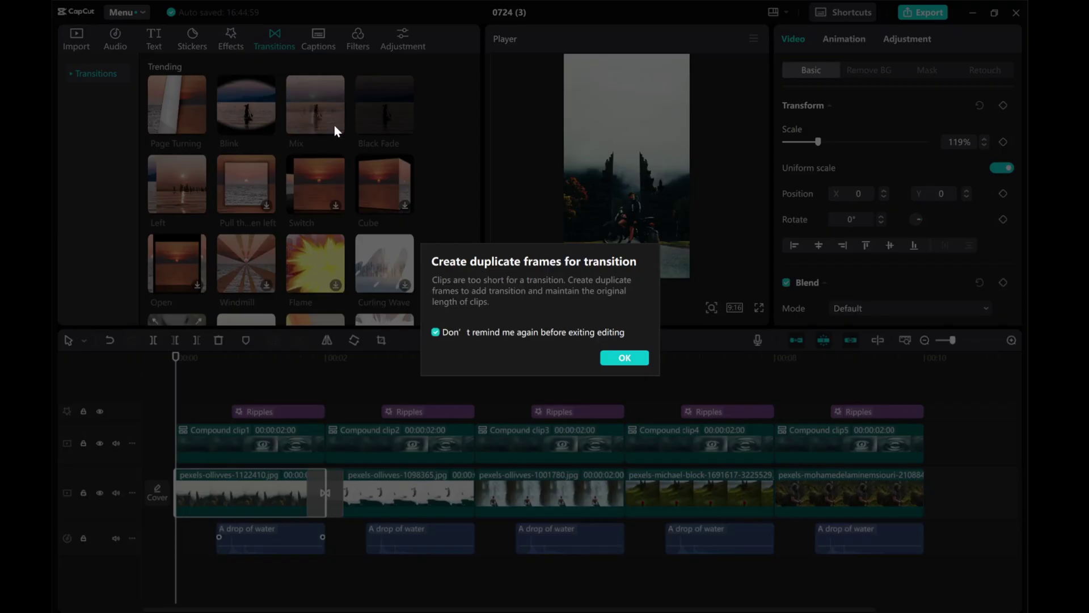
pyautogui.click(625, 359)
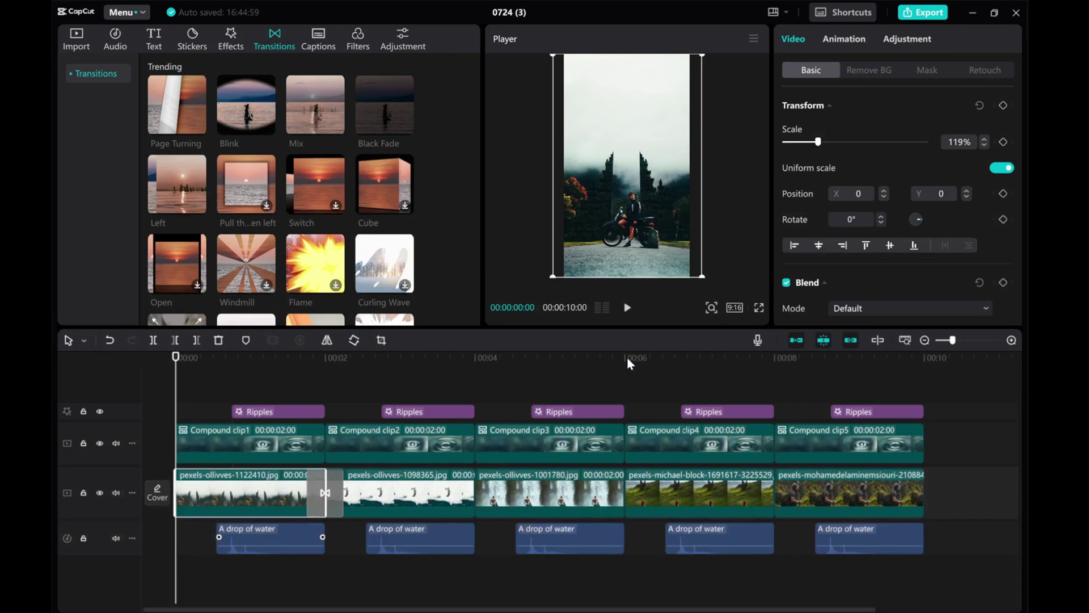
# Set the Mix transition to 1.0s and apply it to every clip join.
pyautogui.click(336, 488)
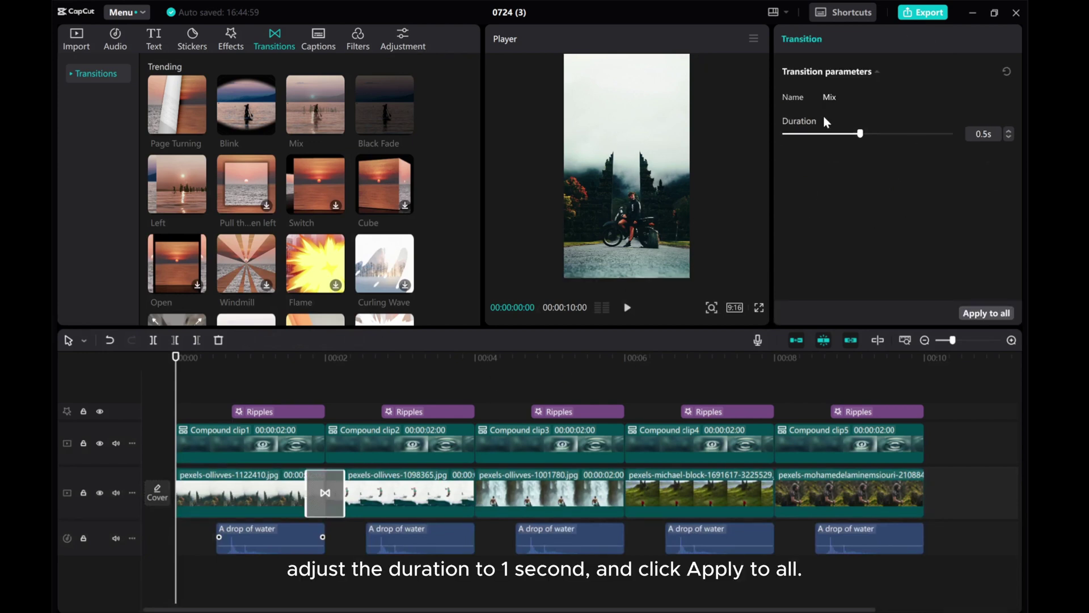
pyautogui.moveTo(862, 134); pyautogui.dragTo(968, 147)
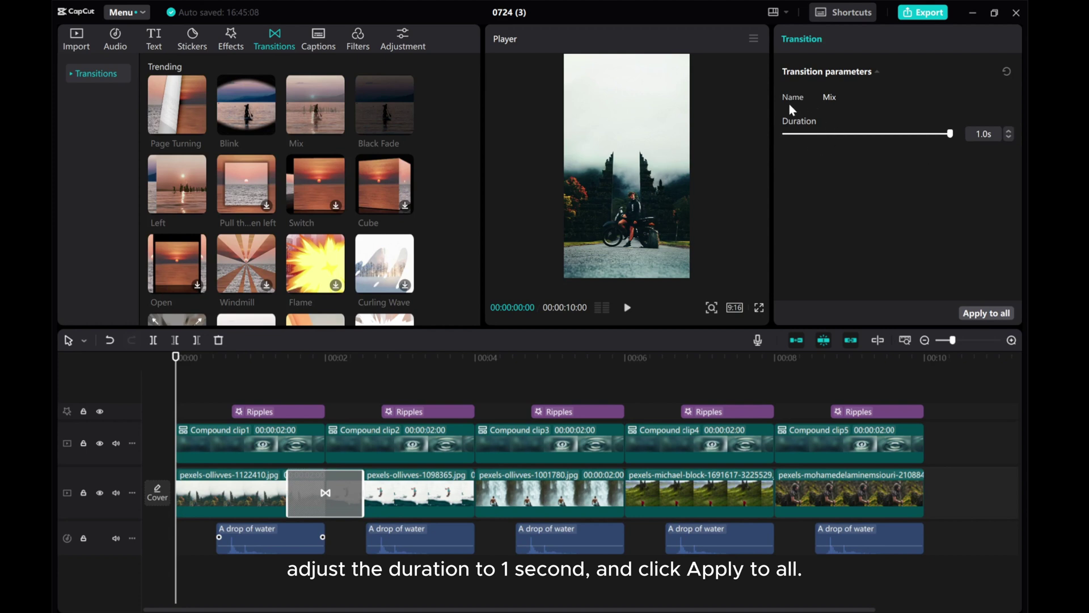
pyautogui.click(987, 313)
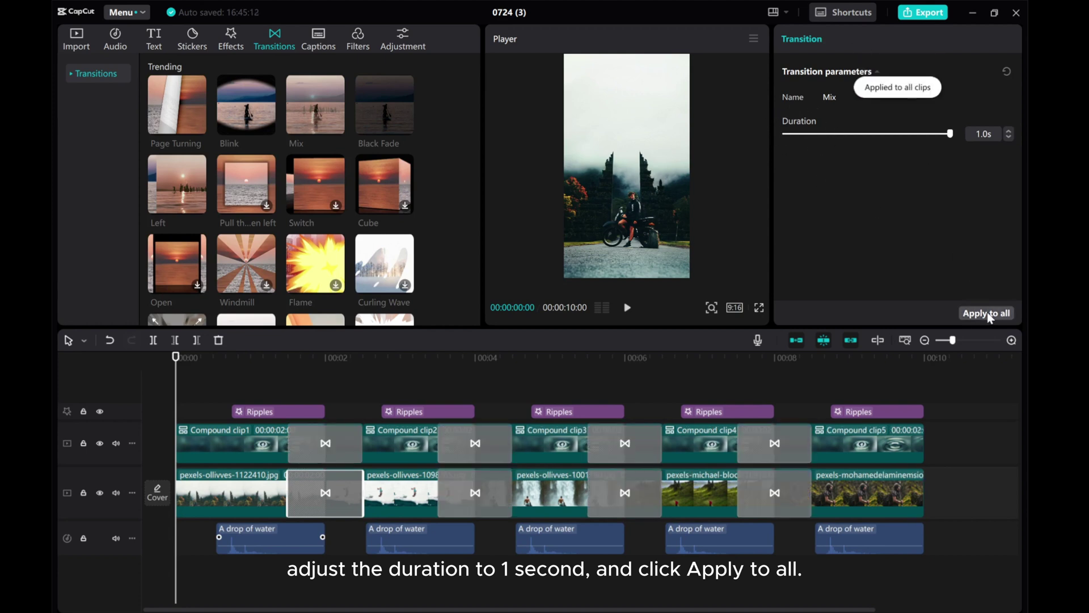
pyautogui.moveTo(176, 400); pyautogui.dragTo(103, 388)
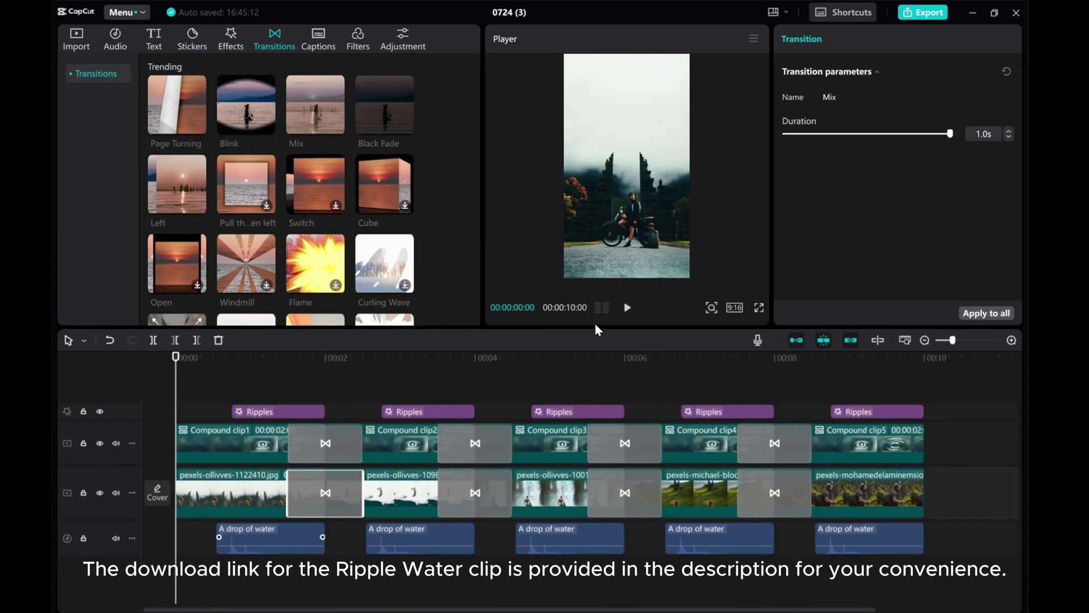
pyautogui.click(629, 313)
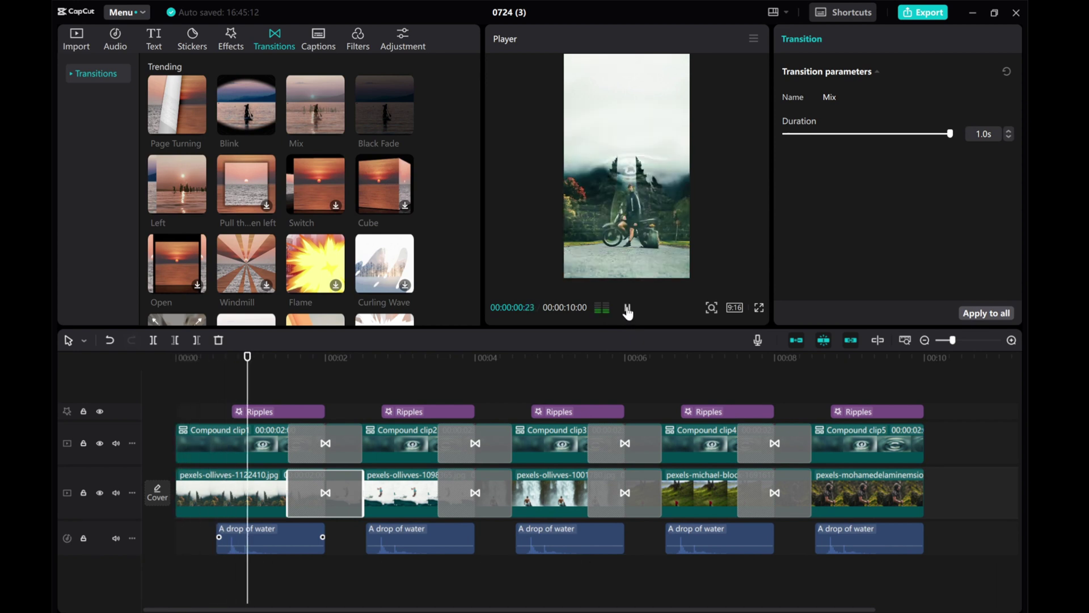